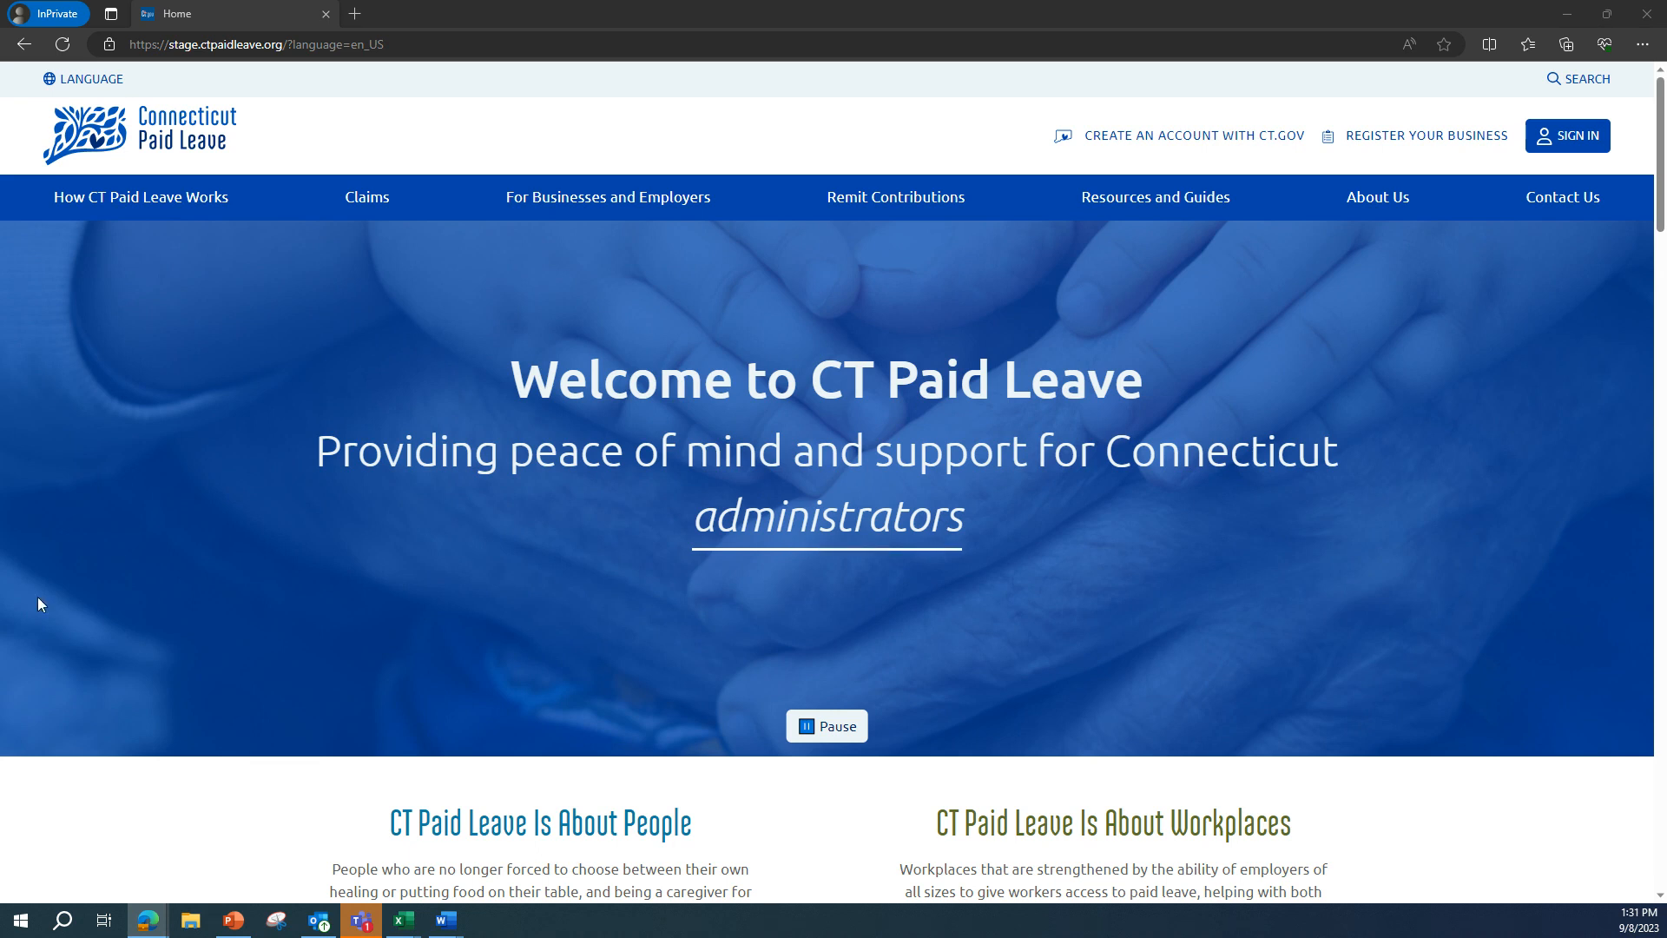
Open the CT.gov account-creation guide, then show the For Businesses and Employers menu
{"action": "left_click", "coordinate": [1107, 139]}
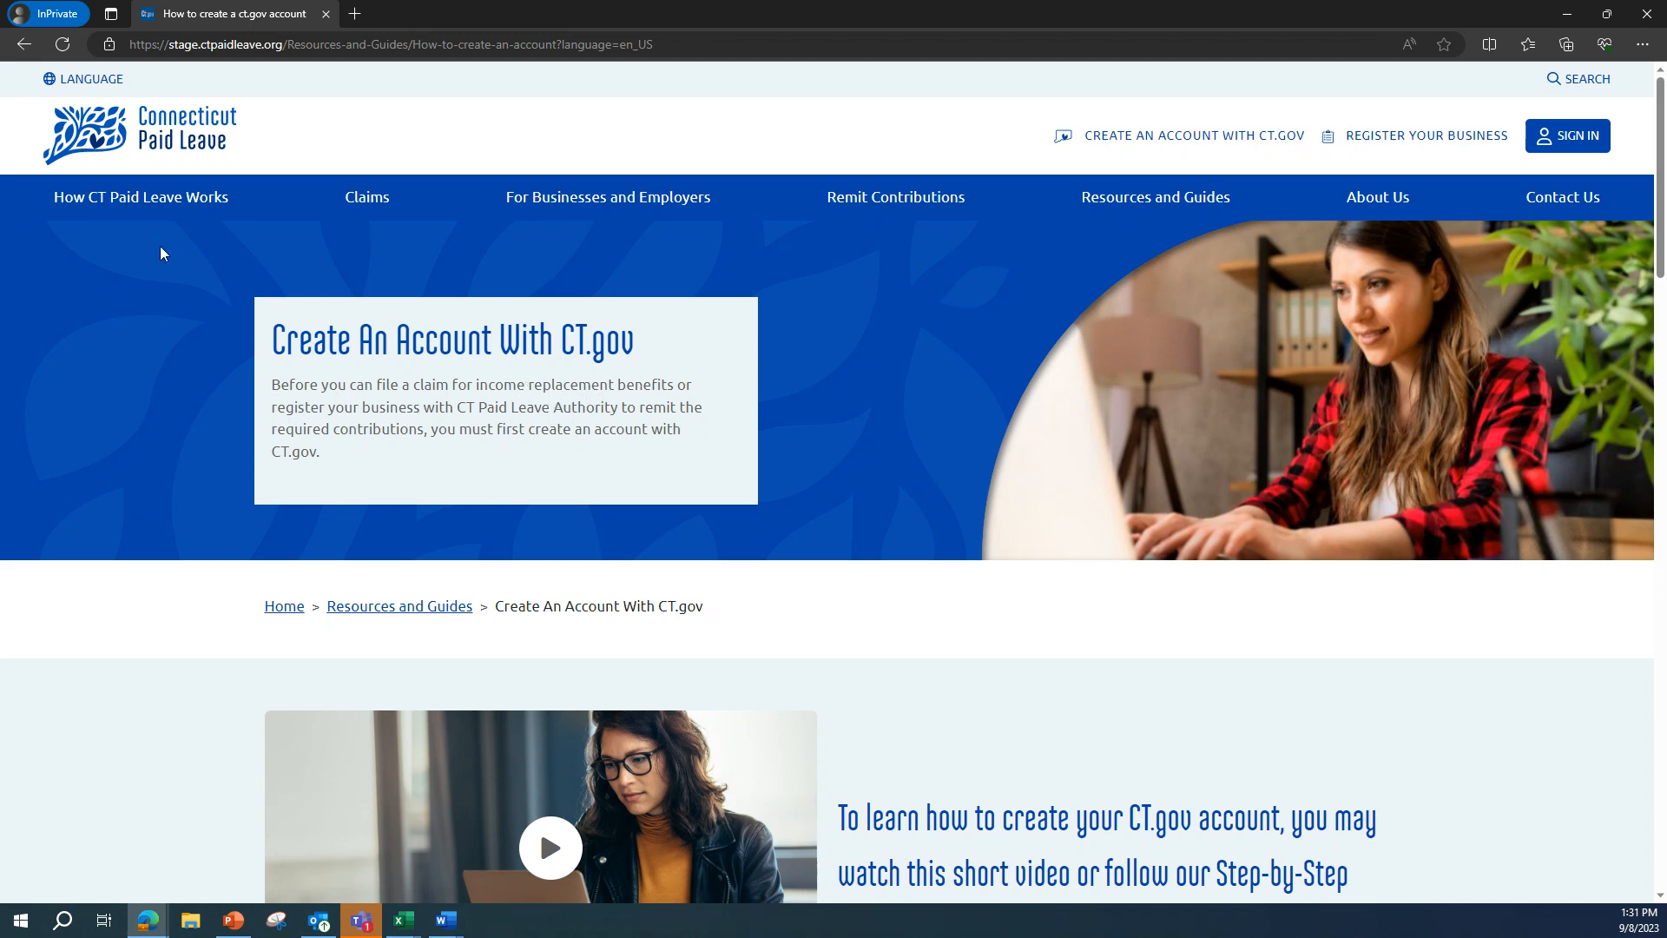
{"action": "left_click", "coordinate": [540, 204]}
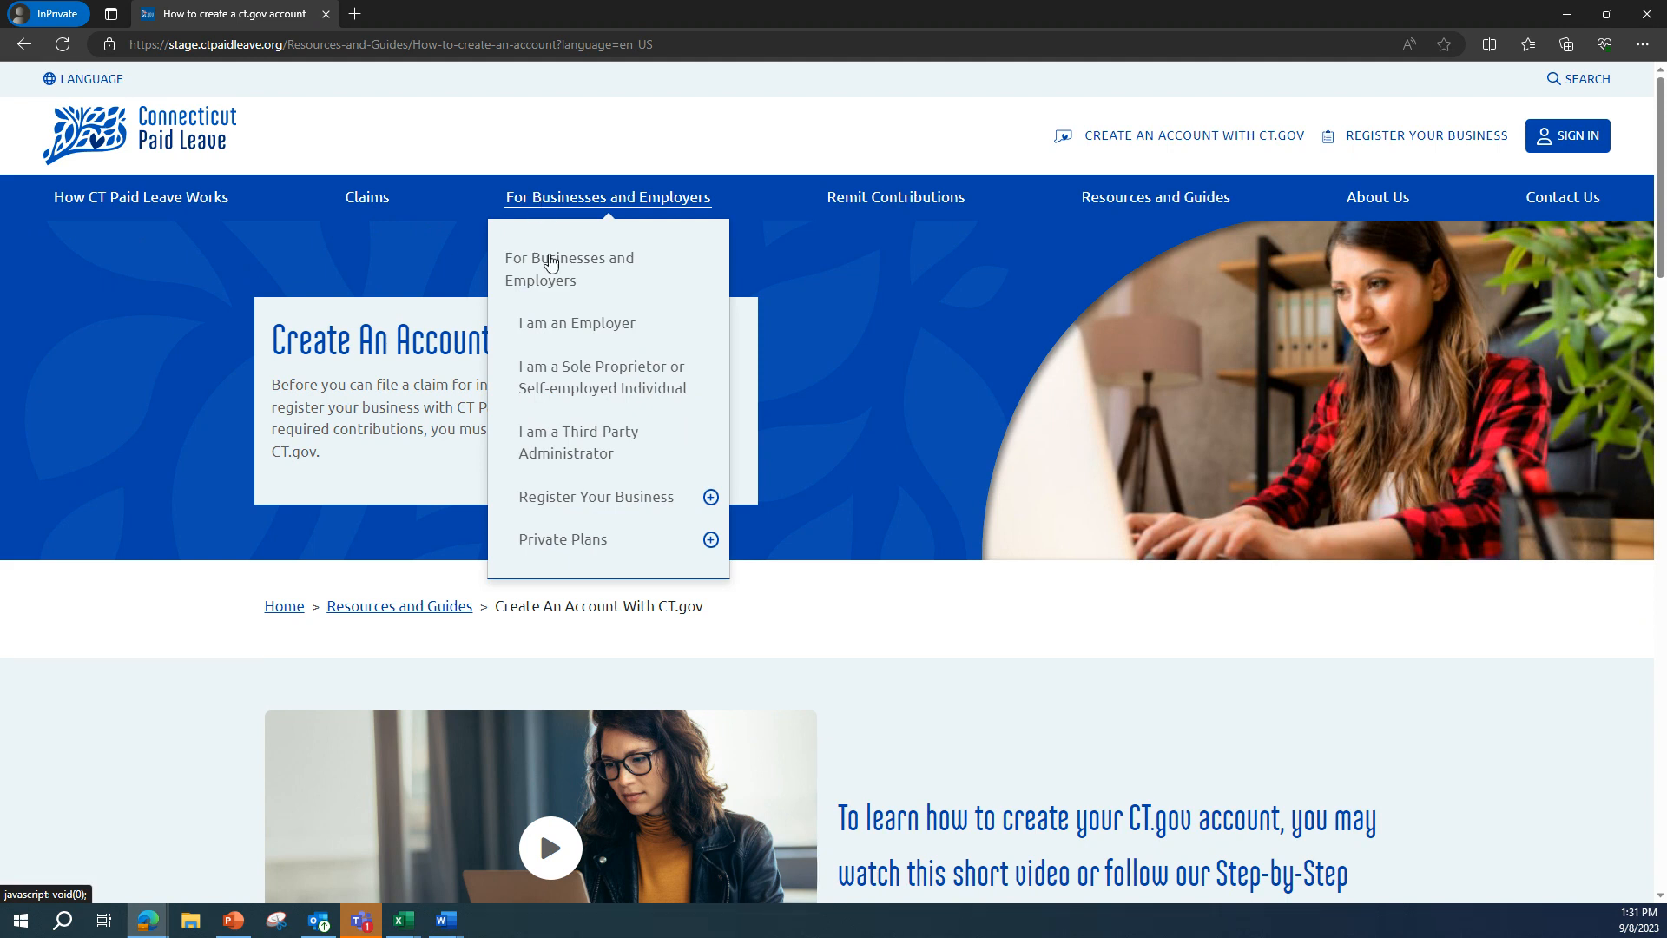
From Register Your Business, open the 'I am an employer' instructions and read the preparation requirements
{"action": "left_click", "coordinate": [563, 506]}
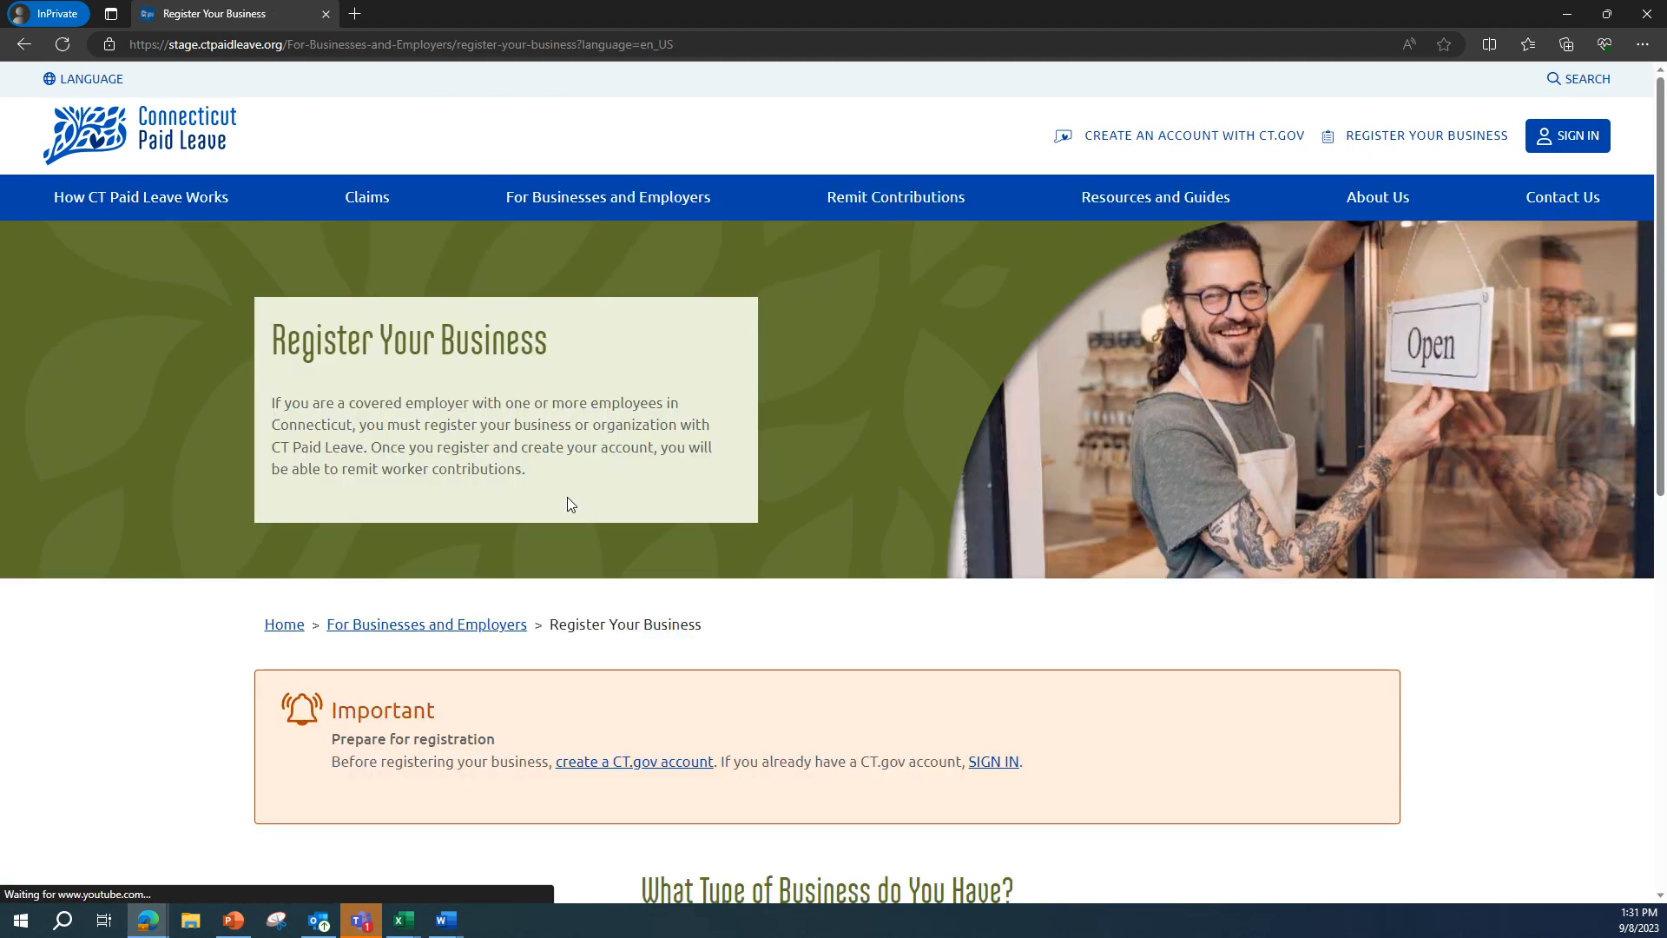
{"action": "scroll", "coordinate": [560, 460], "scroll_direction": "down", "scroll_amount": 10}
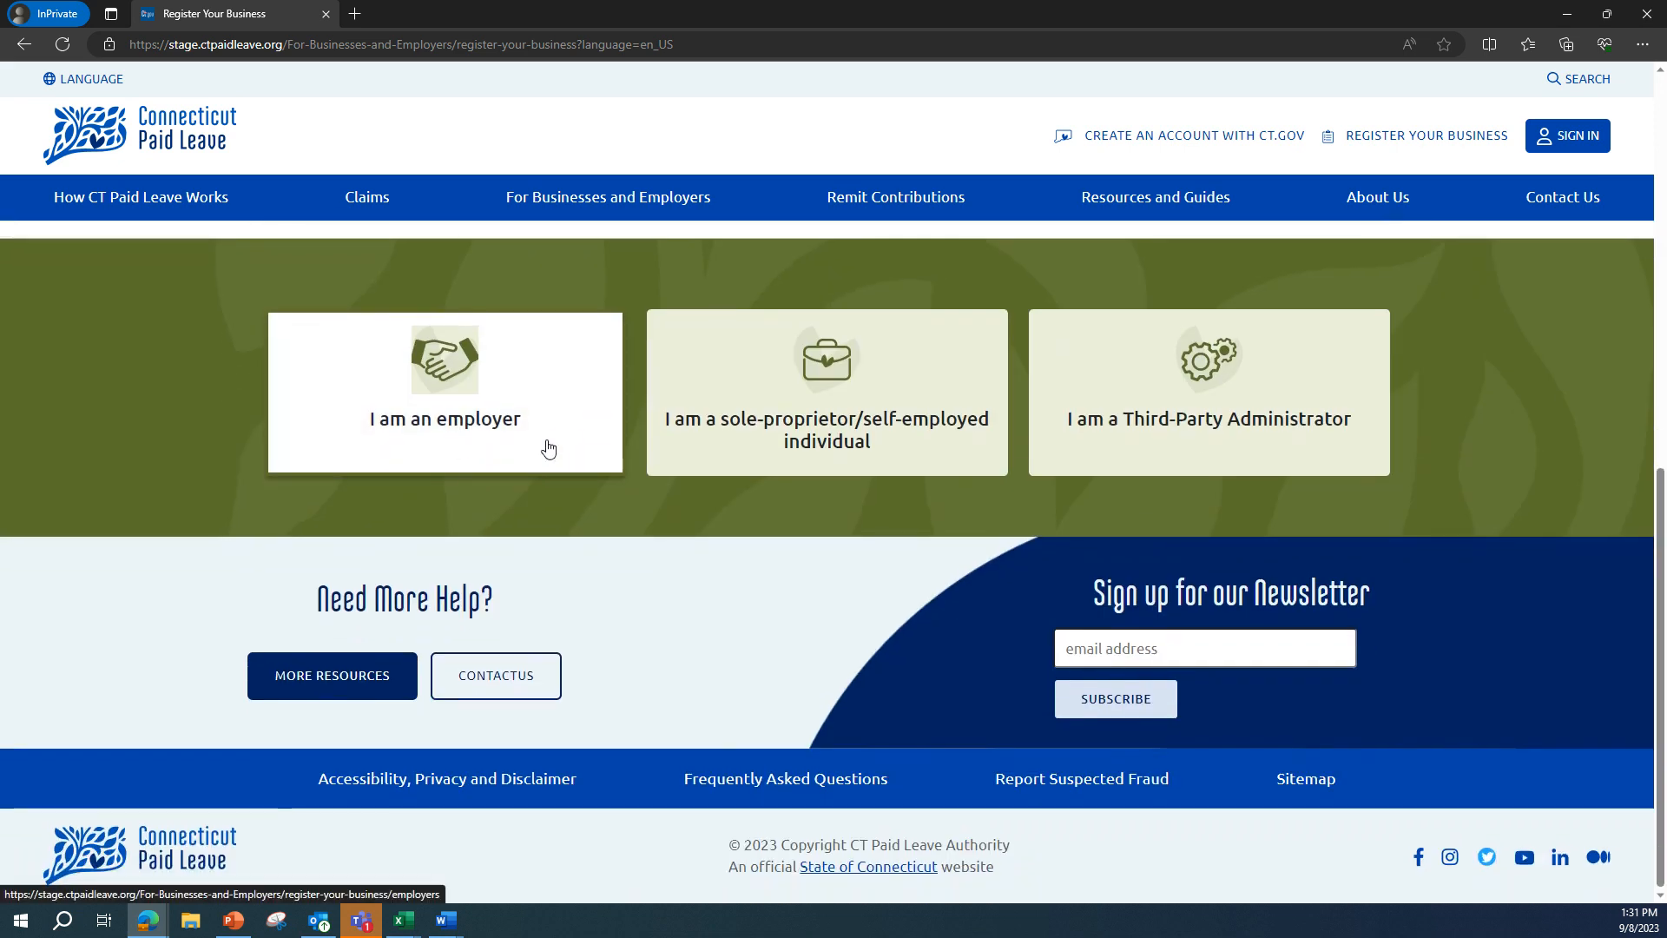
{"action": "left_click", "coordinate": [454, 438]}
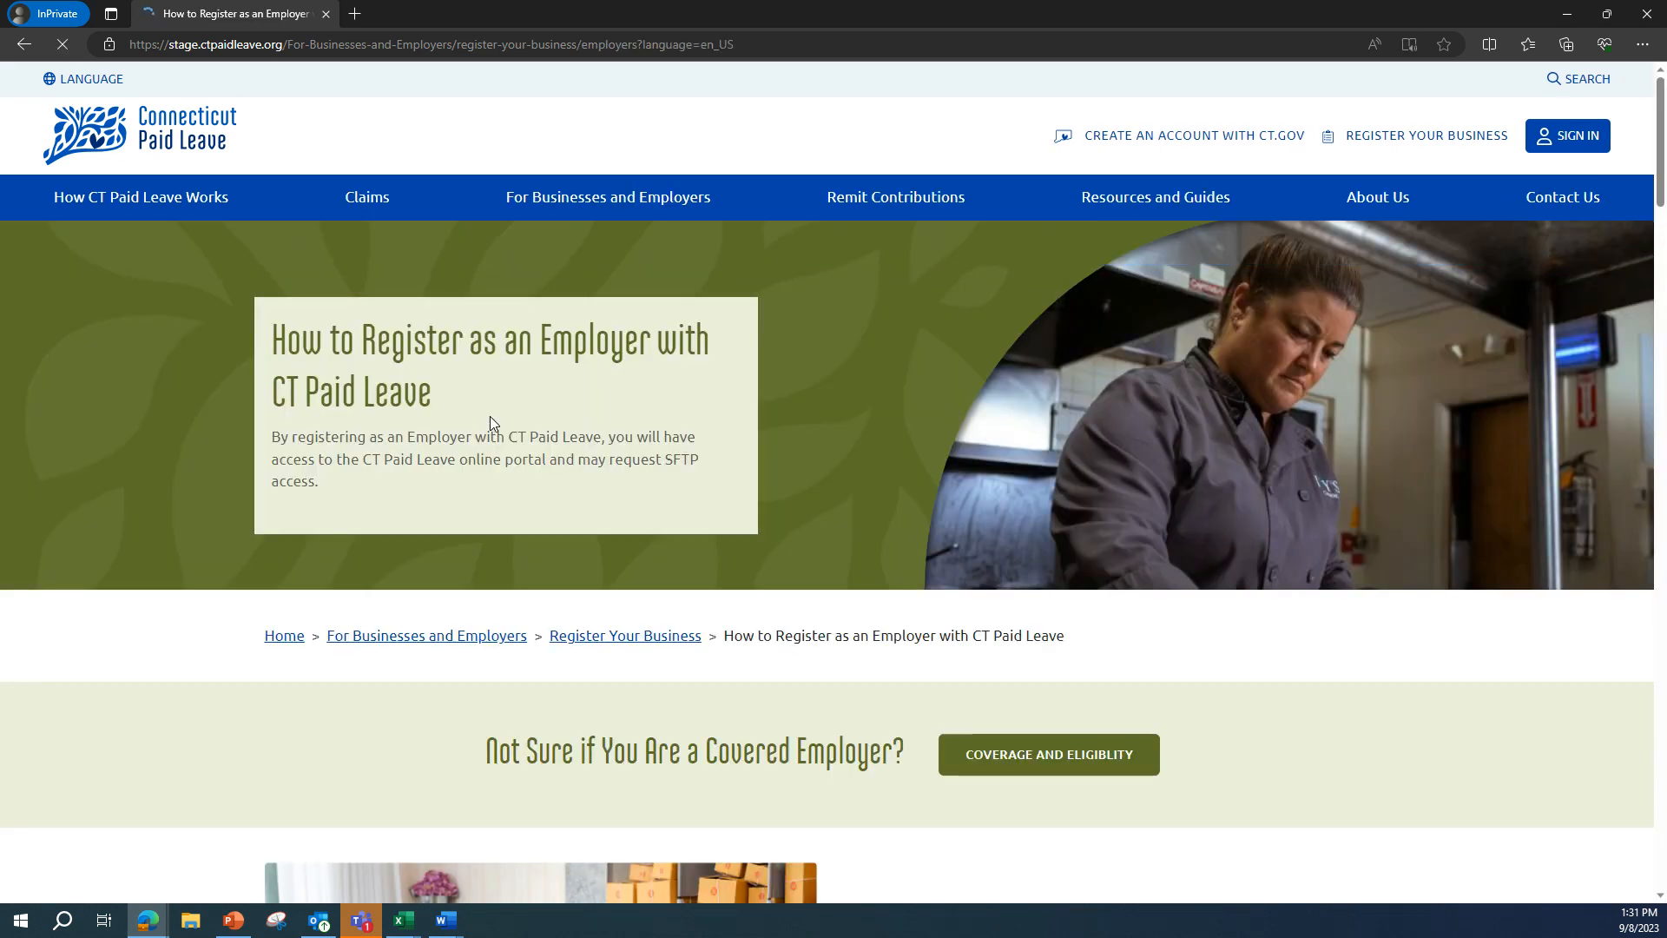
{"action": "scroll", "coordinate": [490, 422], "scroll_direction": "down", "scroll_amount": 5}
{"action": "scroll", "coordinate": [491, 423], "scroll_direction": "down", "scroll_amount": 2}
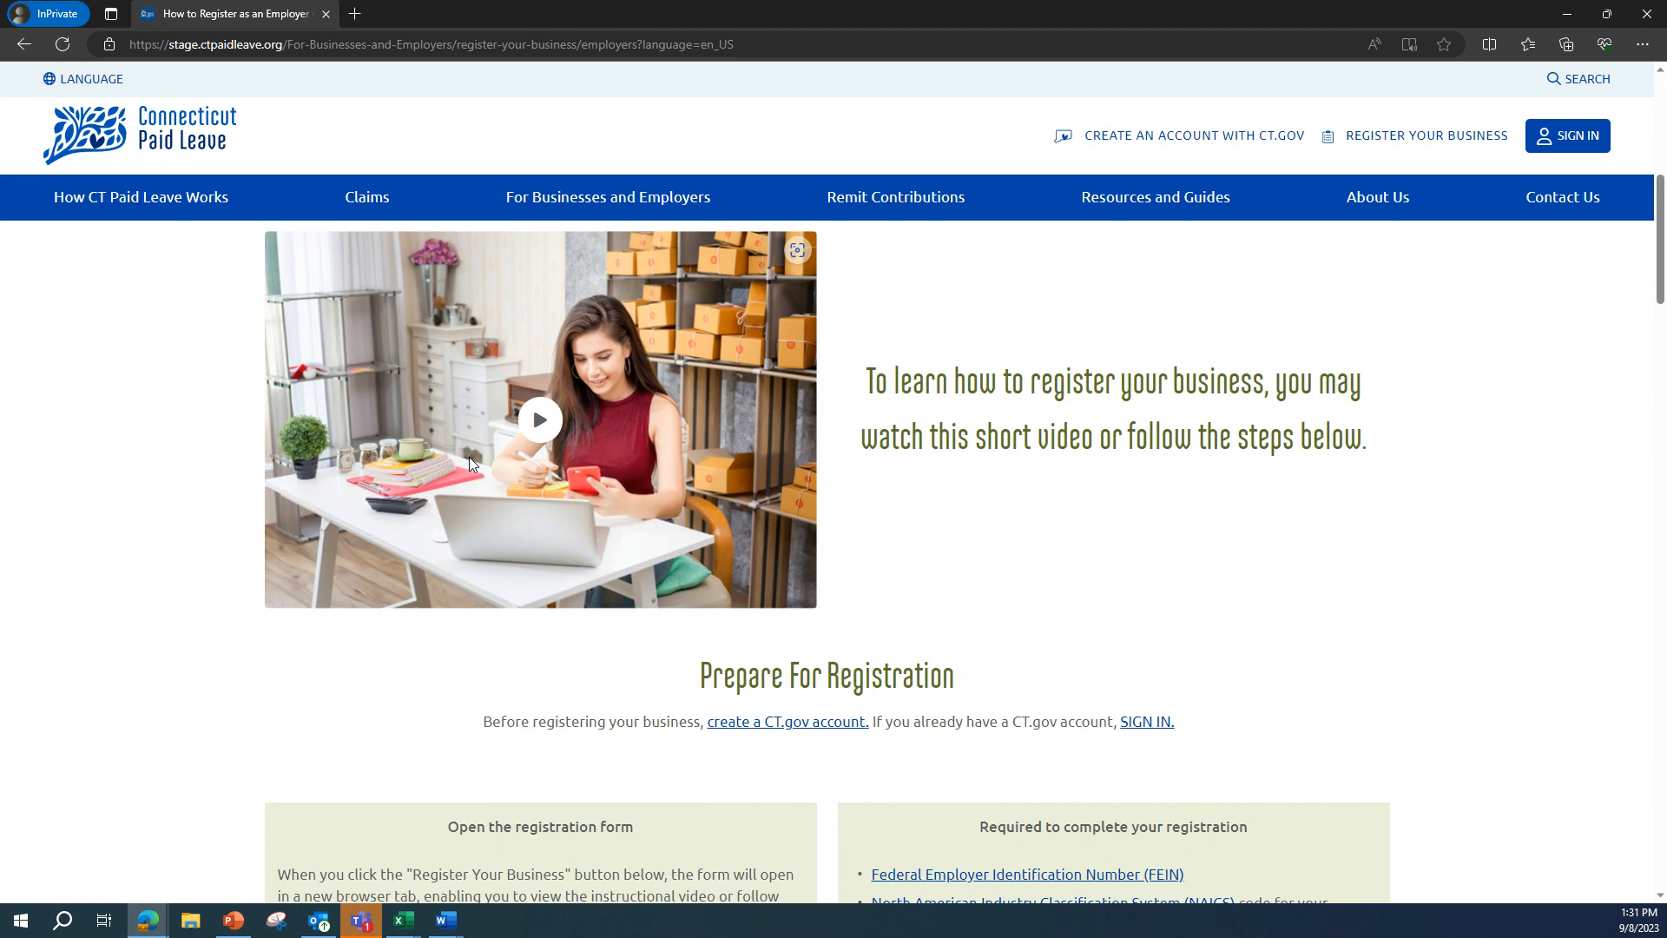
{"action": "scroll", "coordinate": [468, 456], "scroll_direction": "down", "scroll_amount": 2}
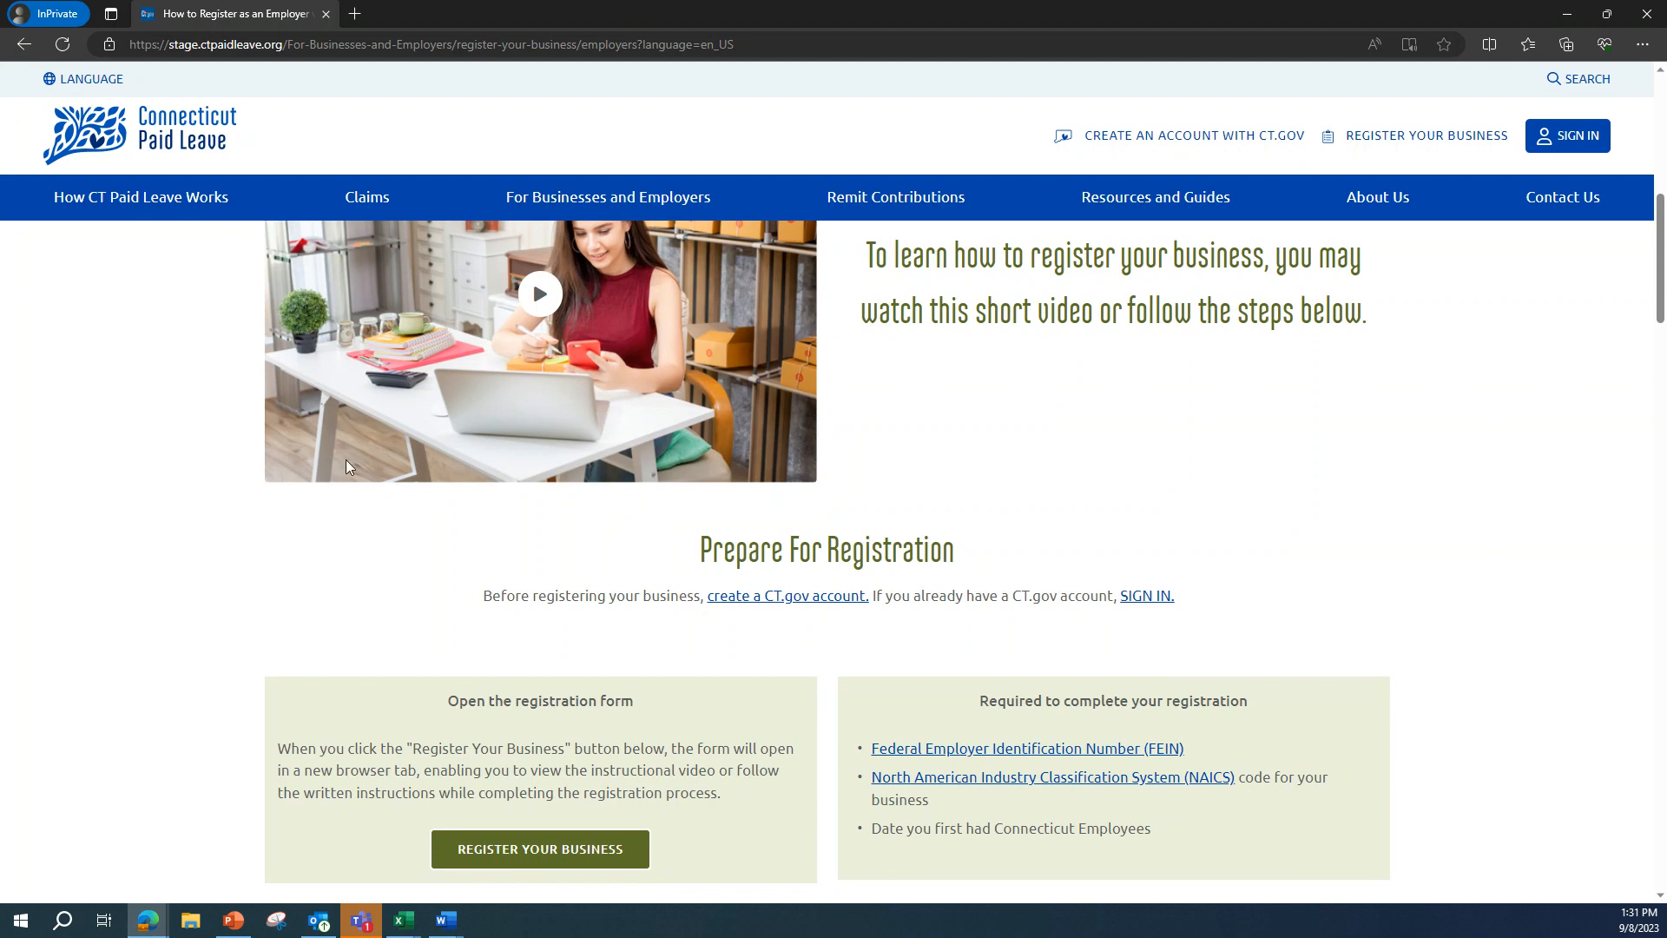
{"action": "scroll", "coordinate": [374, 457], "scroll_direction": "up", "scroll_amount": 2}
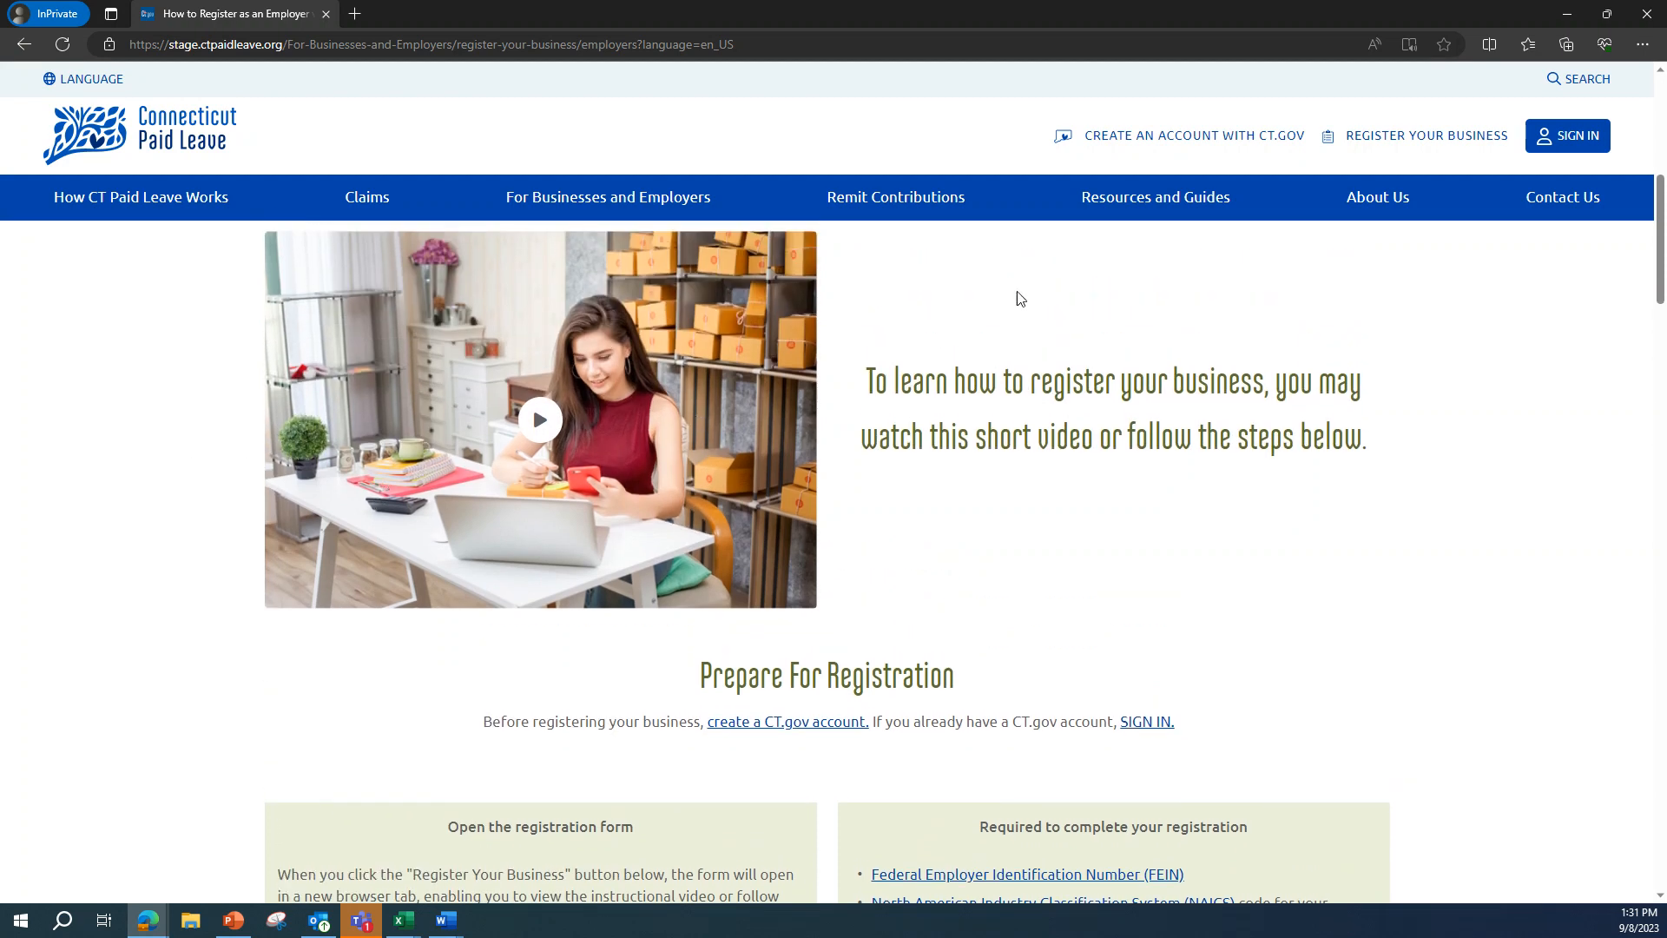
Sign in to CT.gov using the saved account's login details
{"action": "left_click", "coordinate": [1554, 151]}
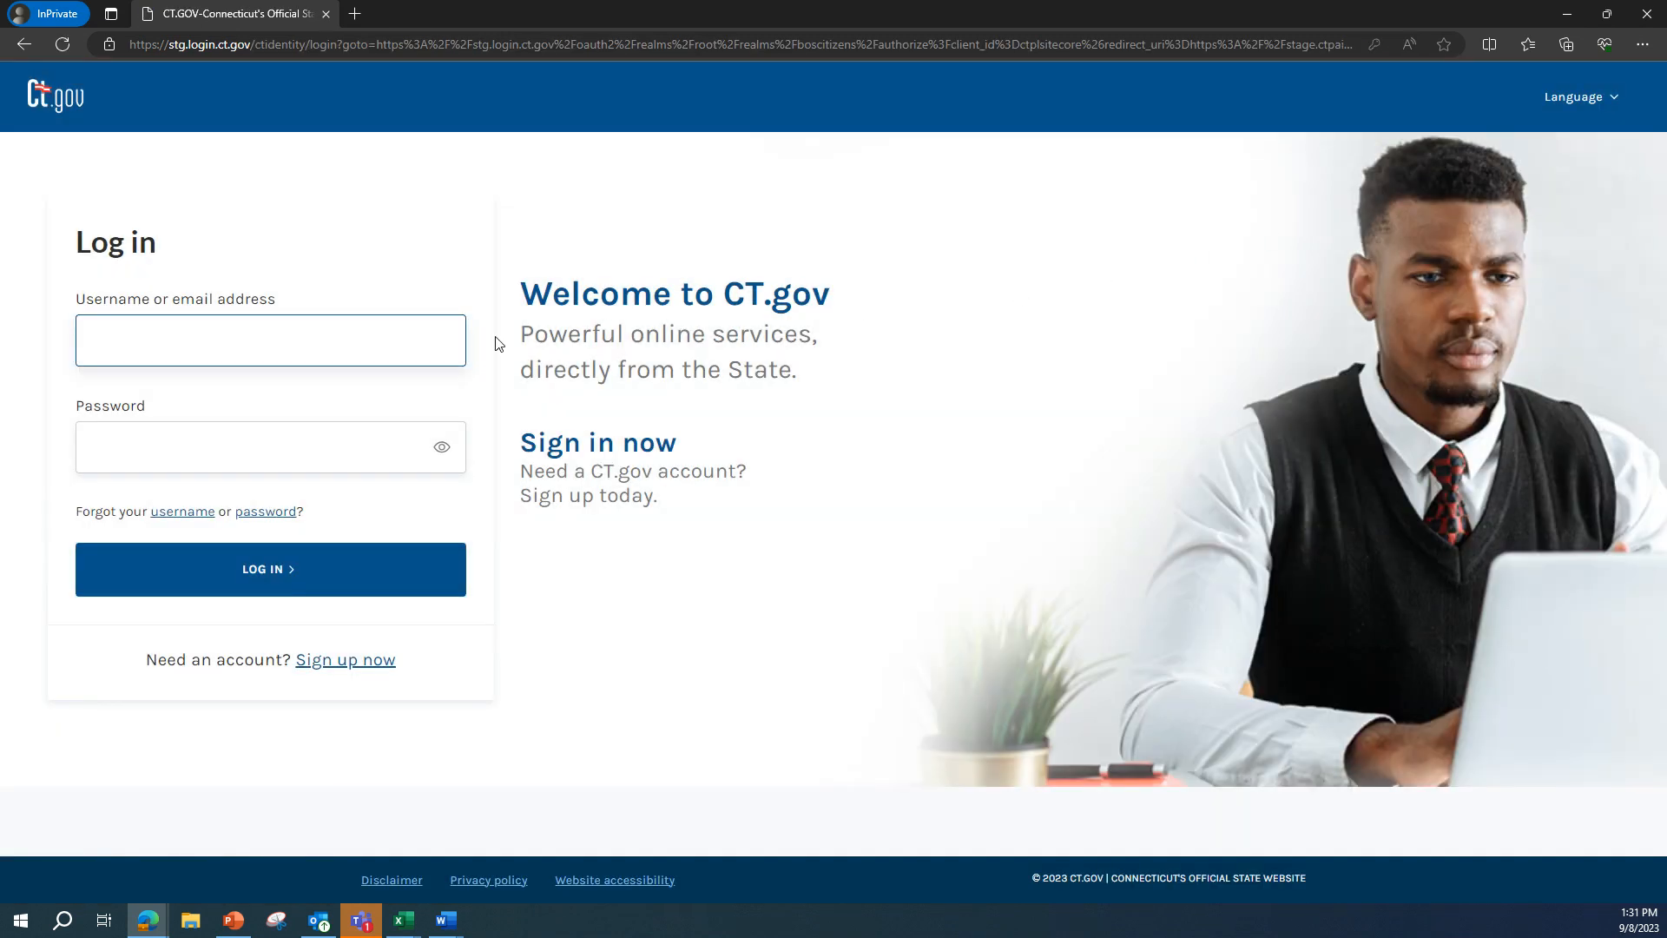
{"action": "left_click", "coordinate": [180, 346]}
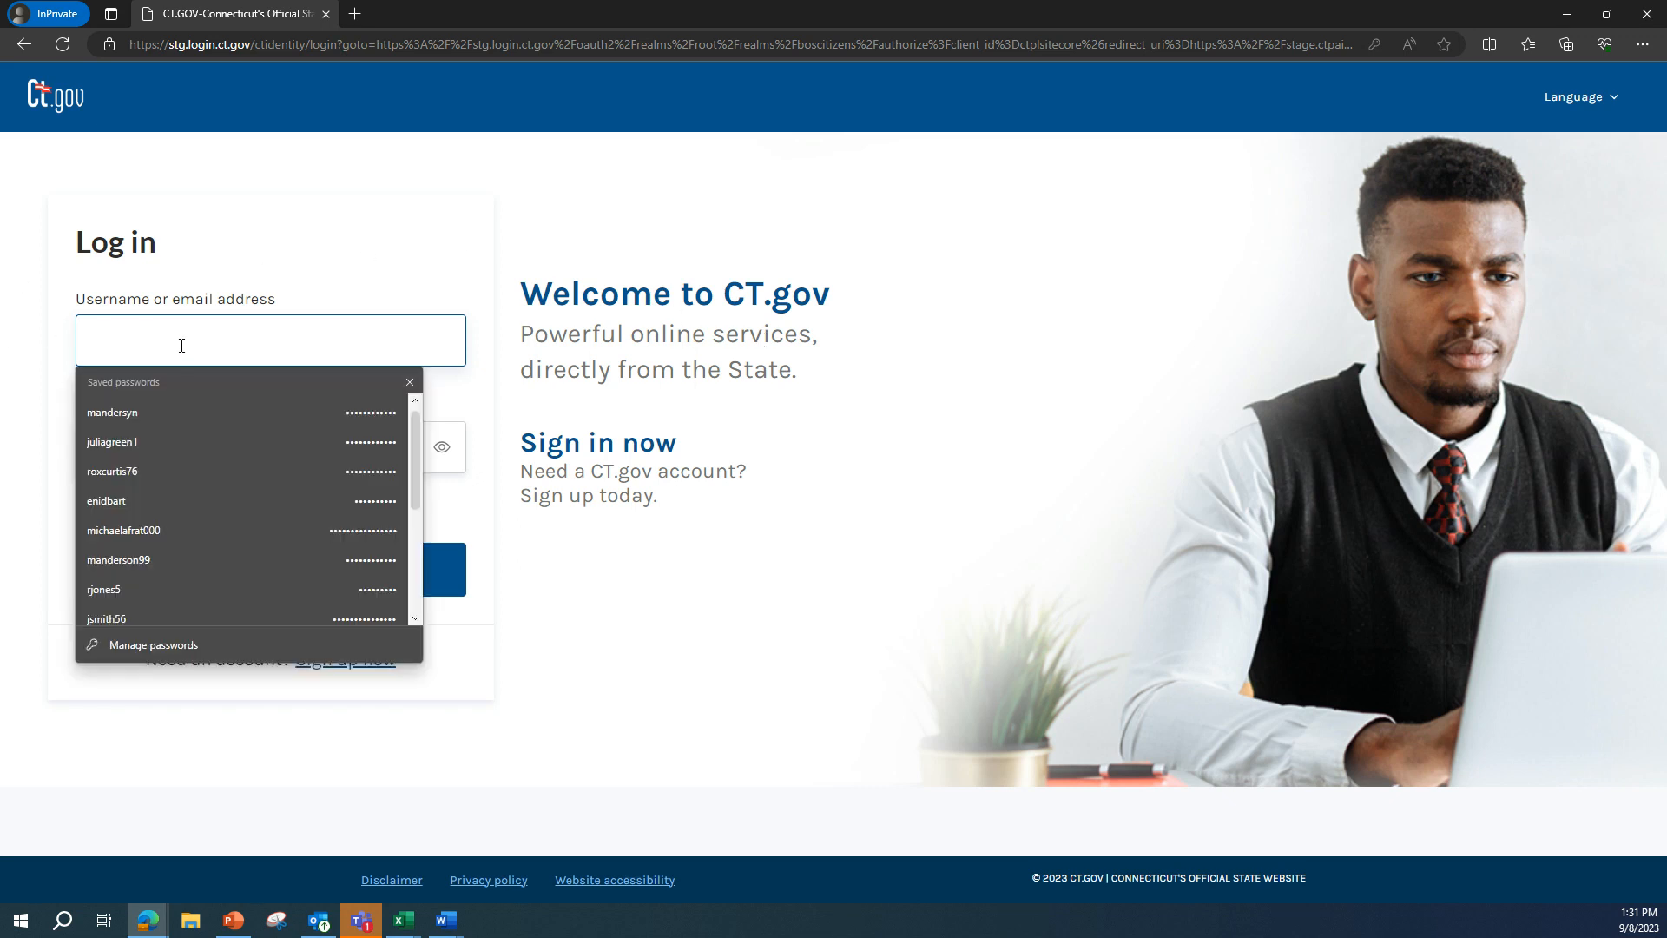
{"action": "left_click", "coordinate": [173, 412]}
{"action": "left_click", "coordinate": [214, 580]}
Verify the login with a one-time code sent by text message
{"action": "left_click", "coordinate": [207, 393]}
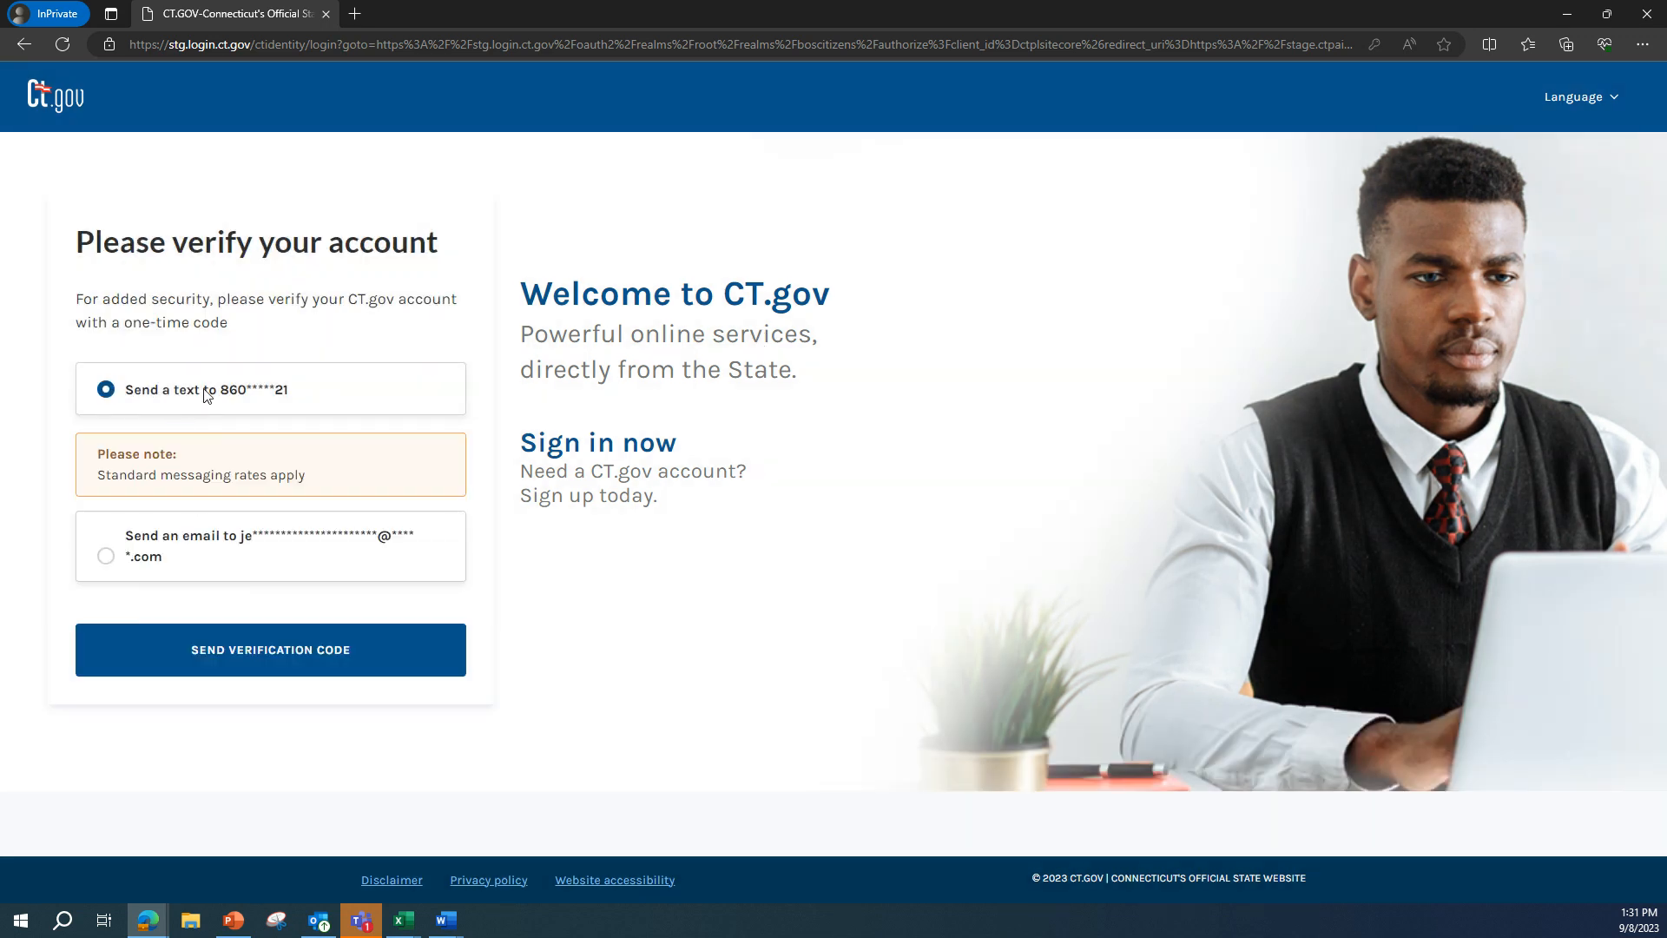
{"action": "left_click", "coordinate": [221, 660]}
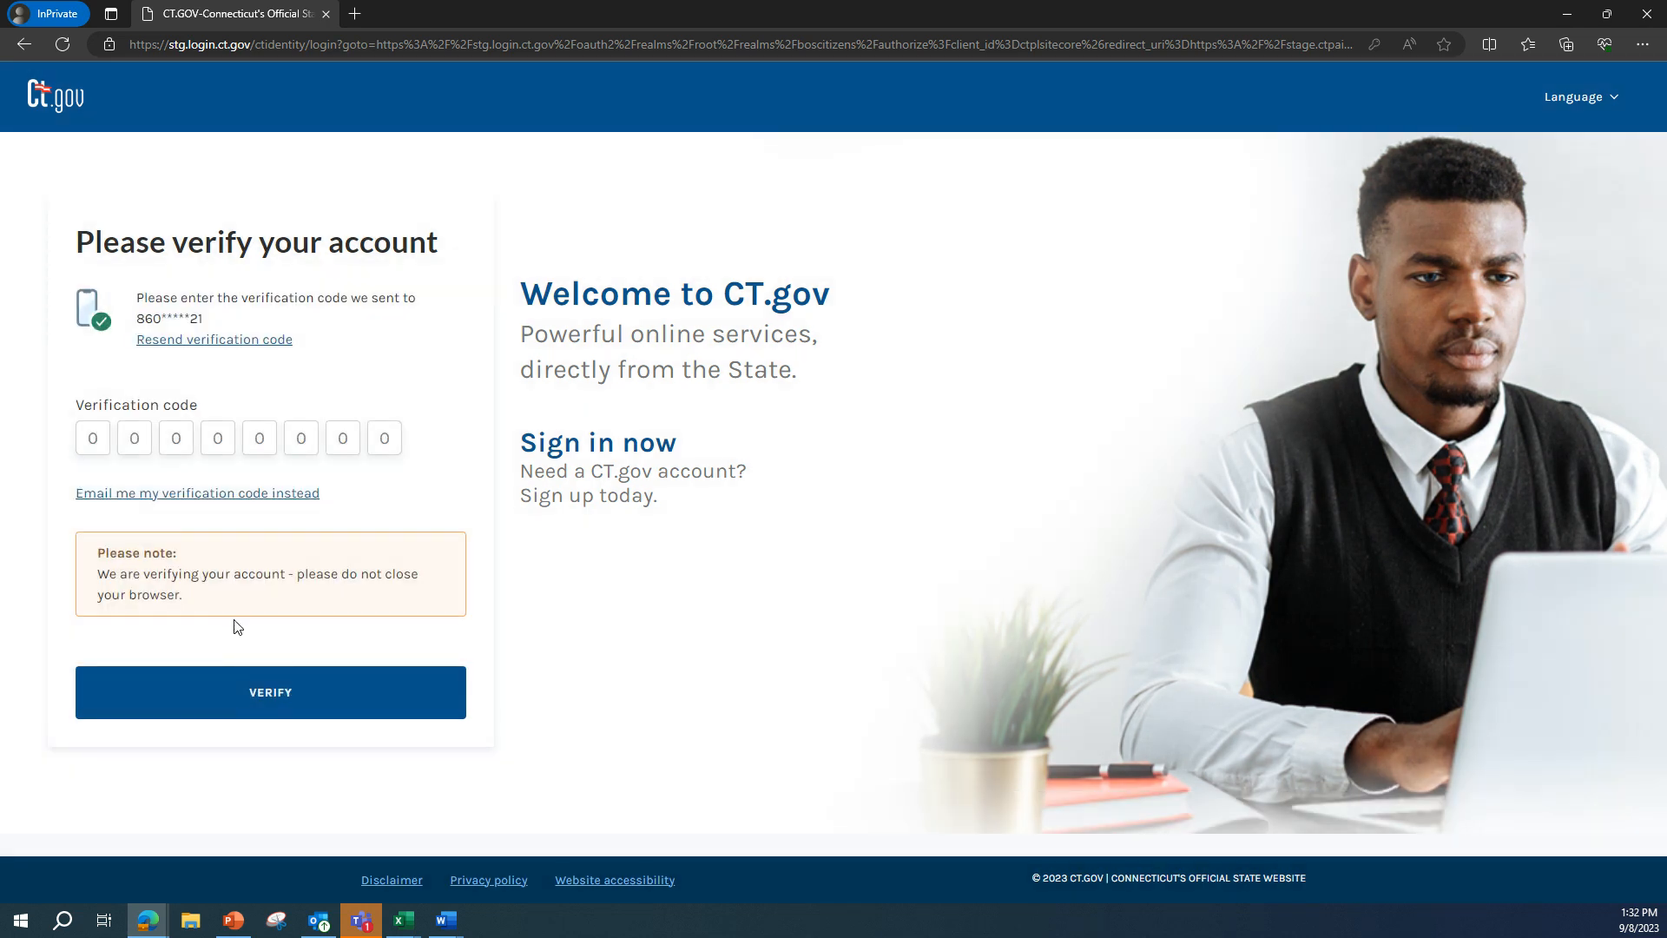
{"action": "left_click", "coordinate": [98, 437]}
{"action": "key", "text": "Return"}
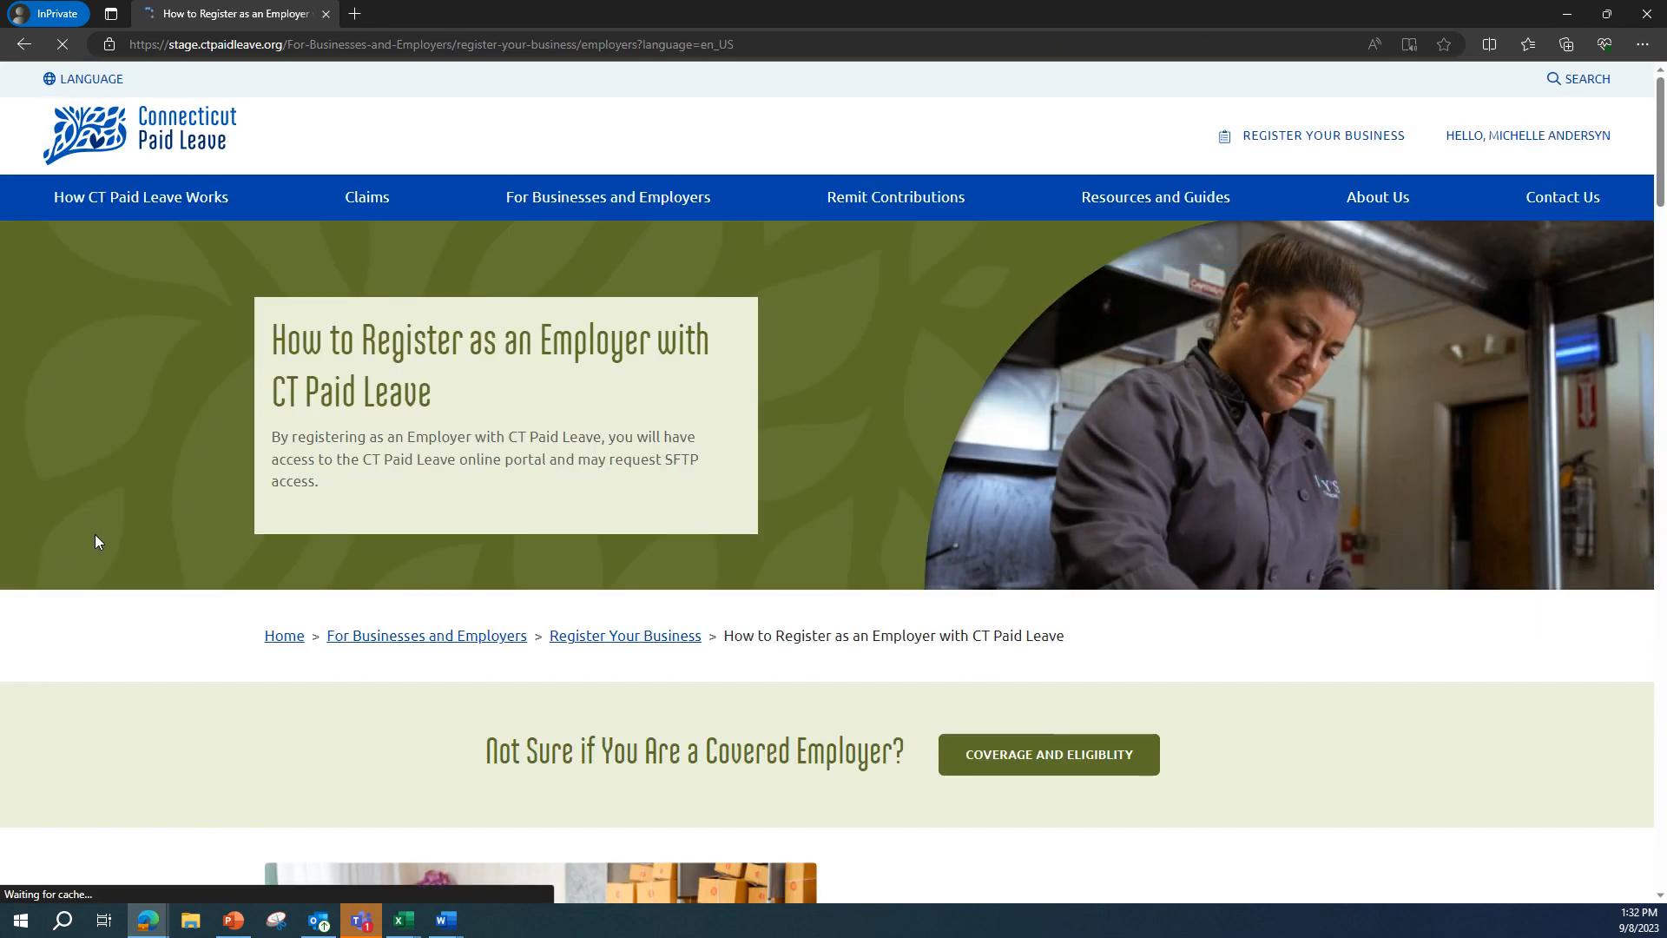
Open the 'I am a Third-Party Administrator' instructions and read the five-step Process Overview
{"action": "left_click", "coordinate": [1308, 139]}
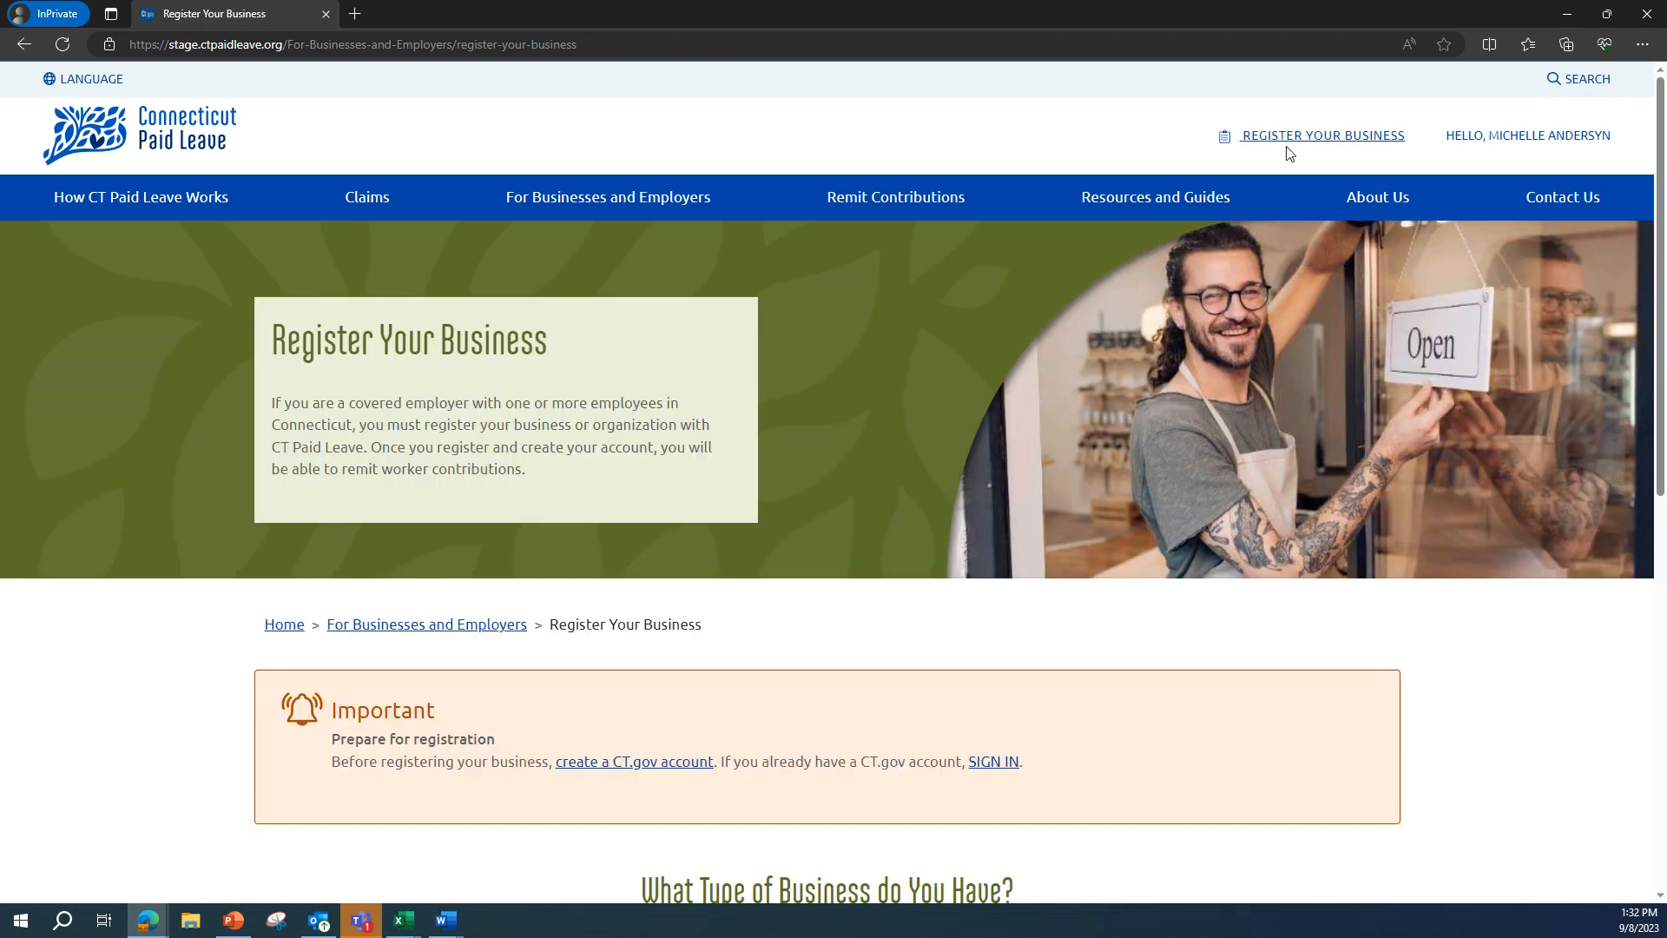
{"action": "scroll", "coordinate": [924, 440], "scroll_direction": "down", "scroll_amount": 5}
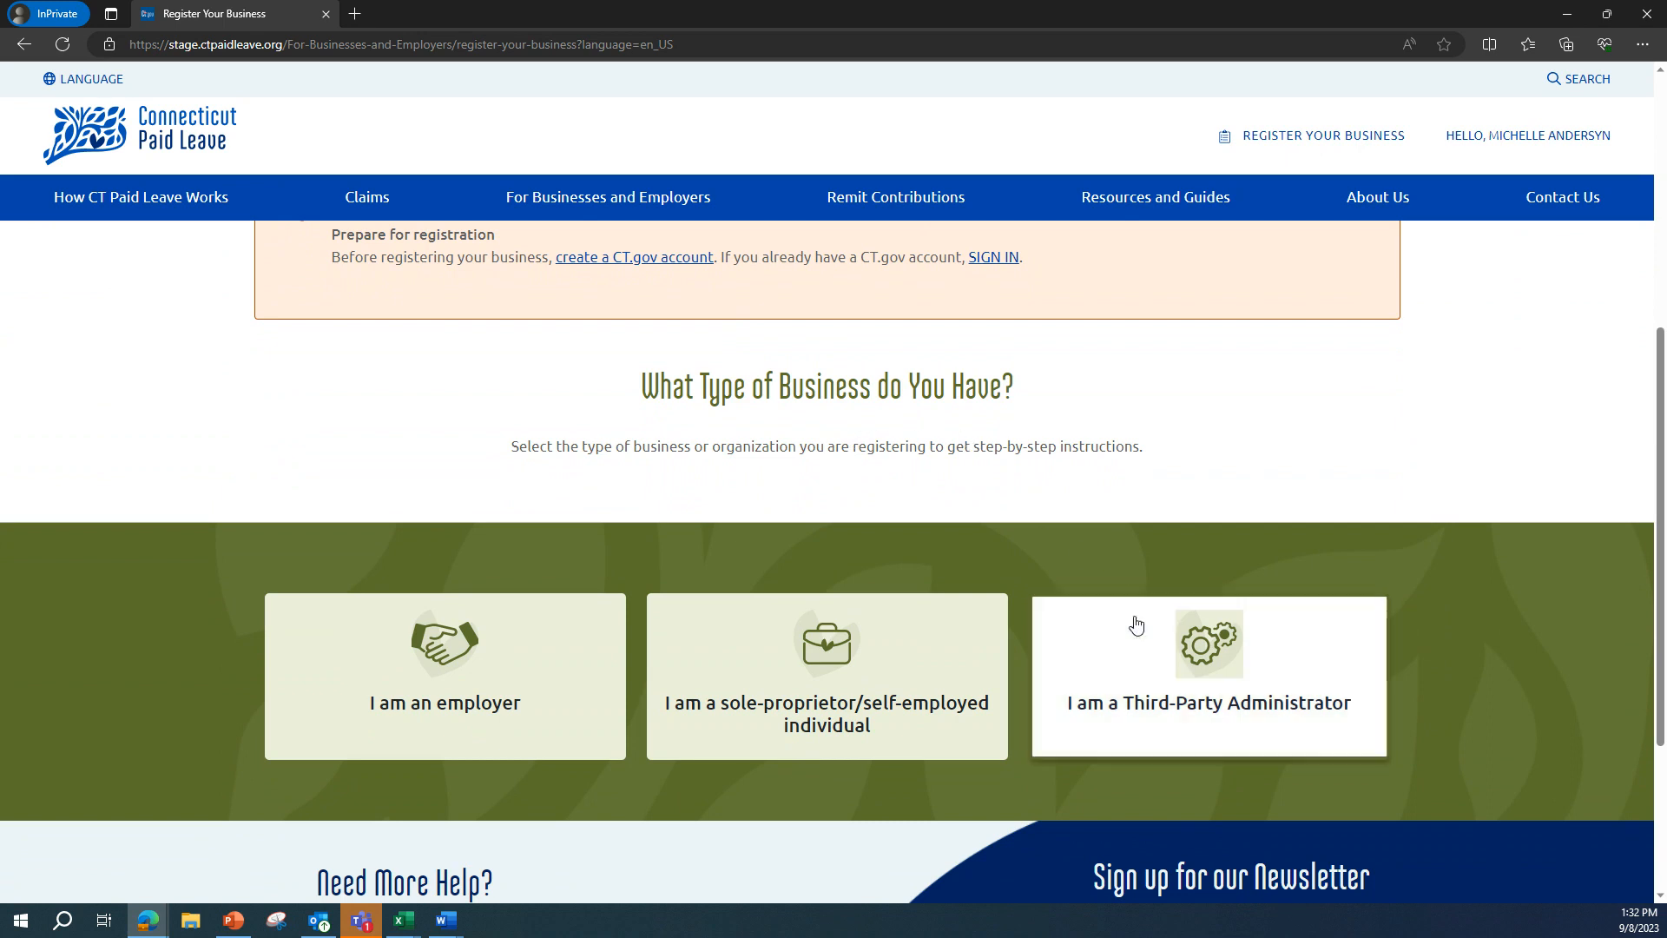
{"action": "left_click", "coordinate": [1121, 693]}
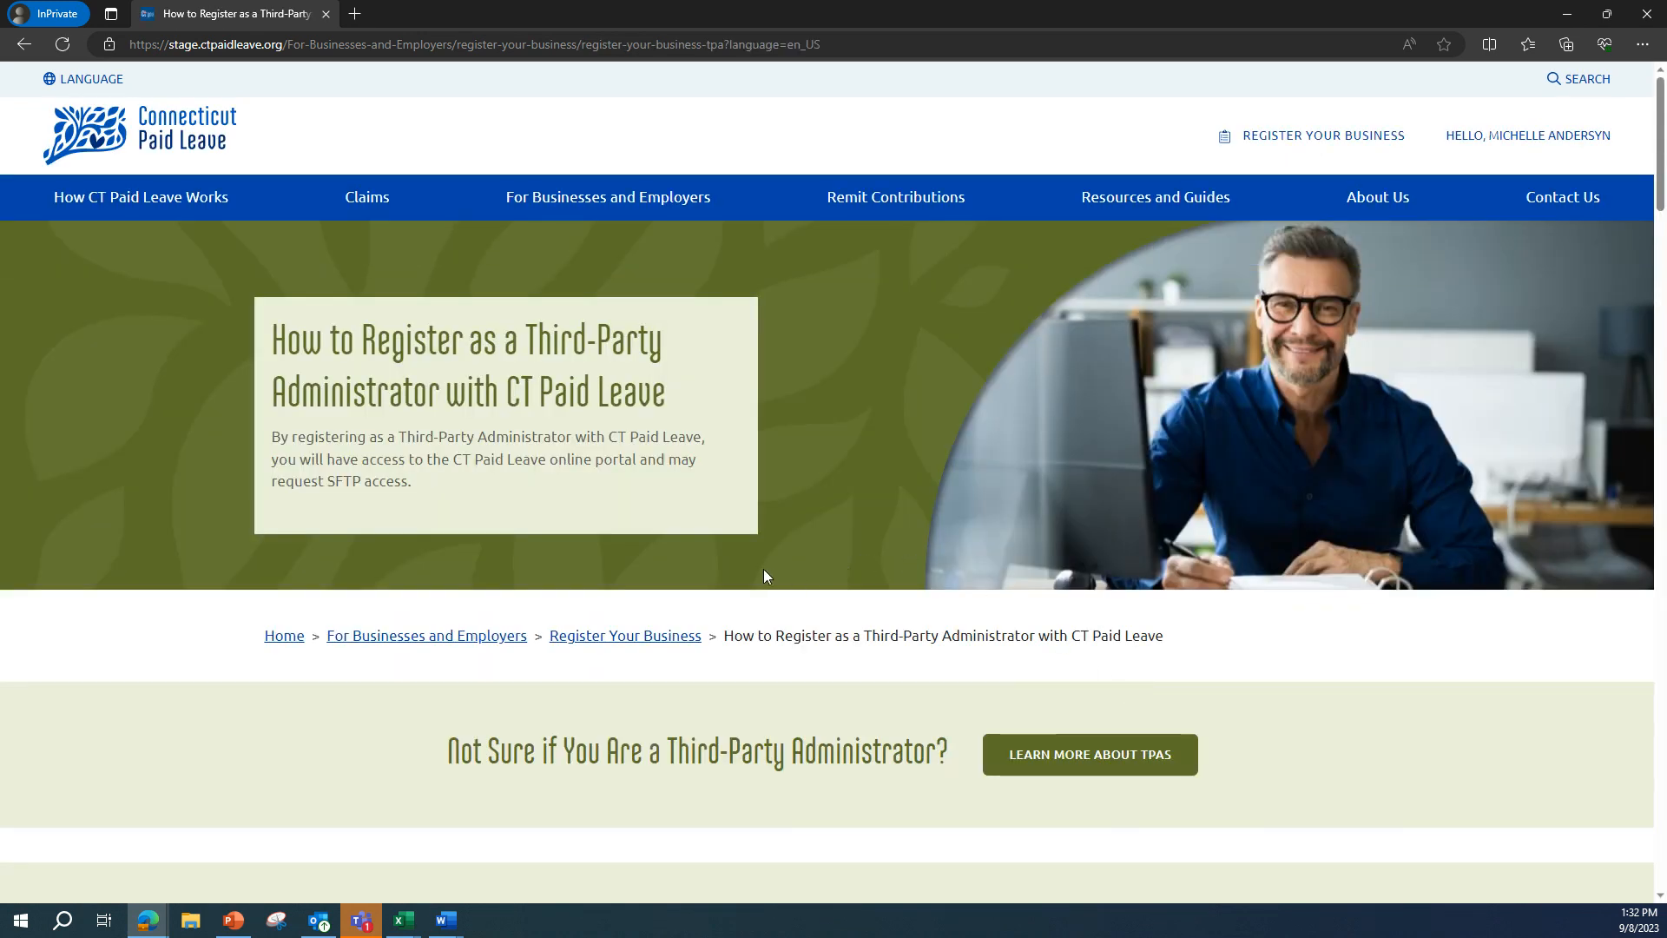
{"action": "scroll", "coordinate": [764, 571], "scroll_direction": "down", "scroll_amount": 5}
{"action": "scroll", "coordinate": [763, 573], "scroll_direction": "up", "scroll_amount": 1}
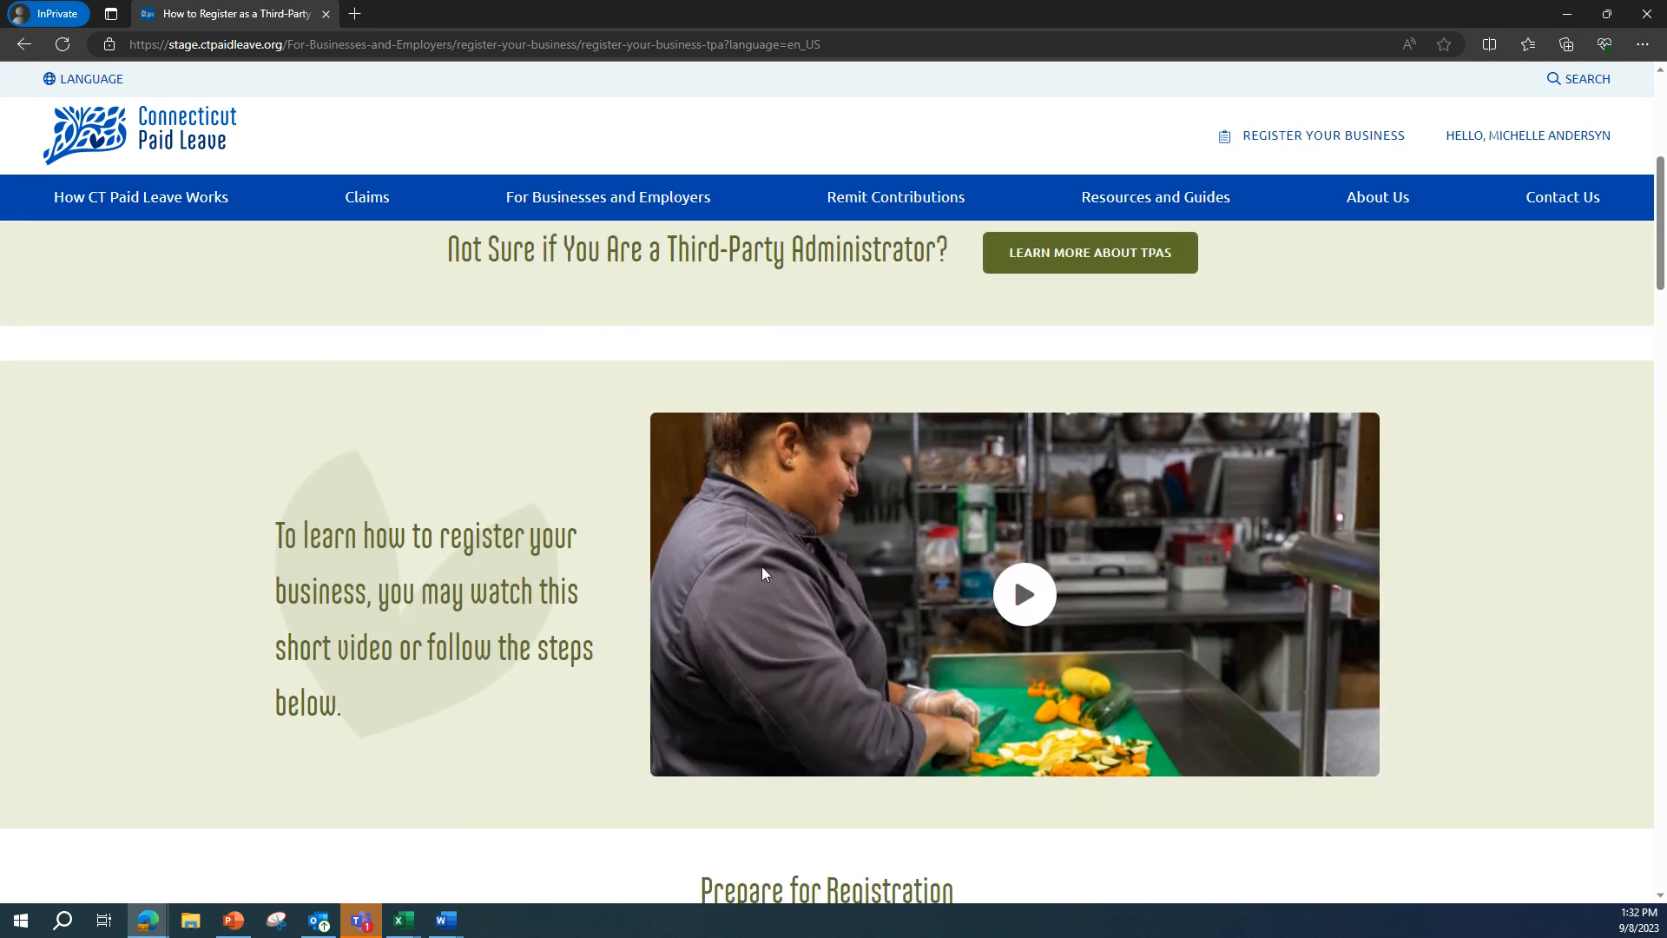
{"action": "scroll", "coordinate": [739, 605], "scroll_direction": "down", "scroll_amount": 6}
{"action": "scroll", "coordinate": [715, 628], "scroll_direction": "down", "scroll_amount": 5}
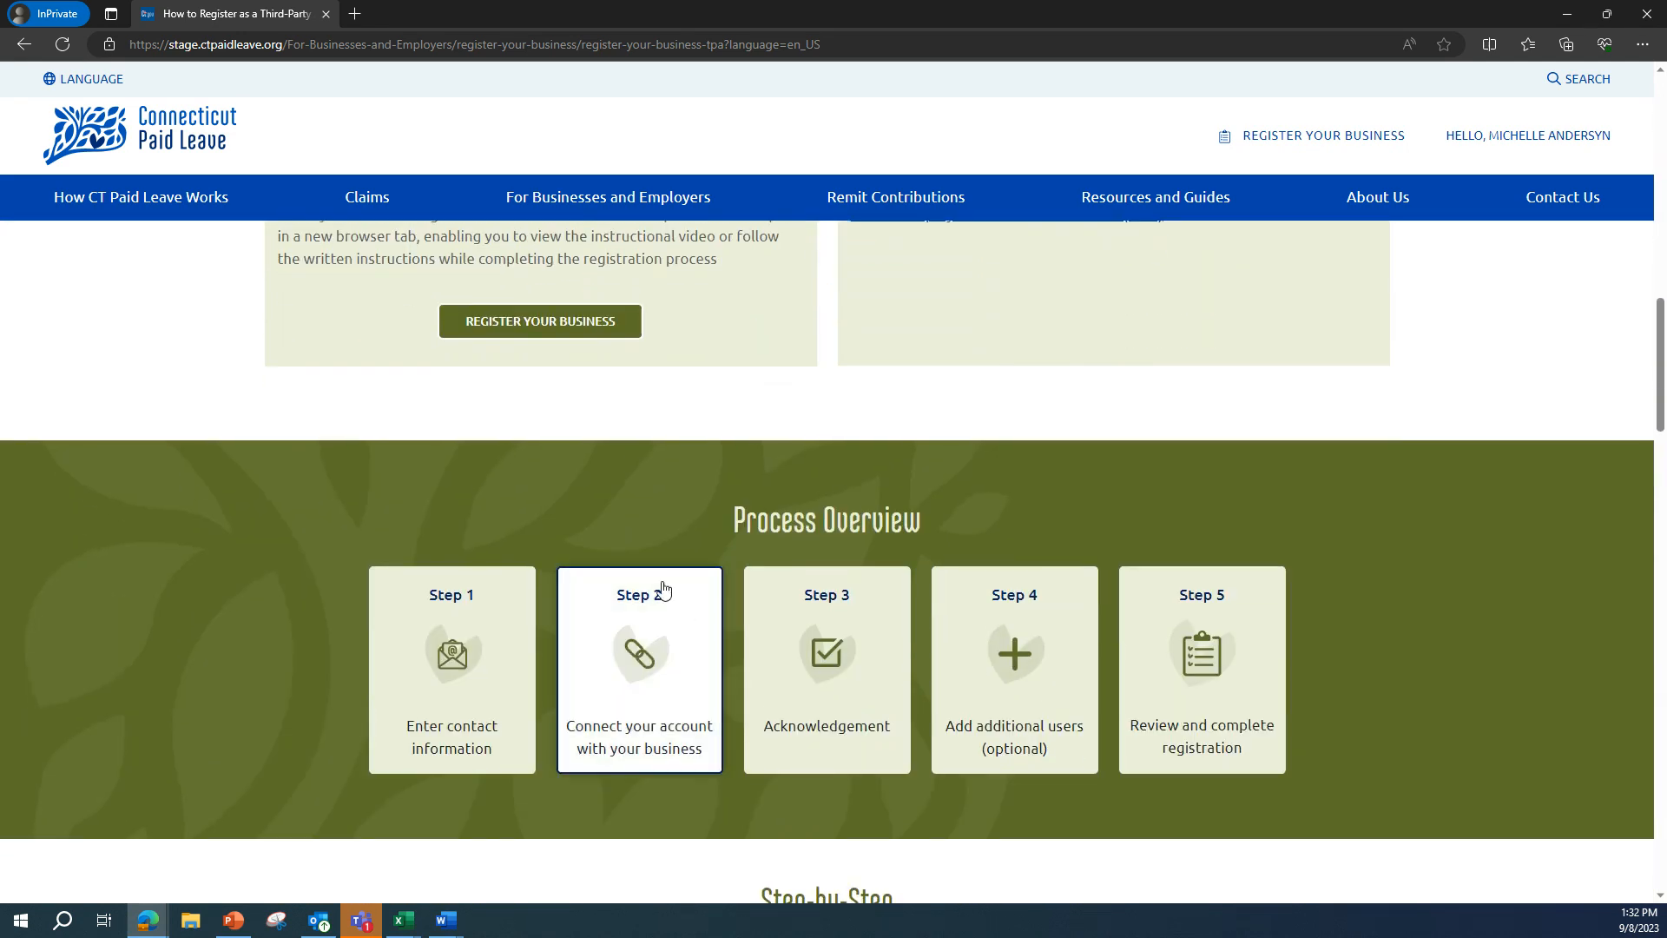
Start the online registration, choose Third-Party Payroll Company as the business type, and continue to Step 2
{"action": "left_click", "coordinate": [579, 335]}
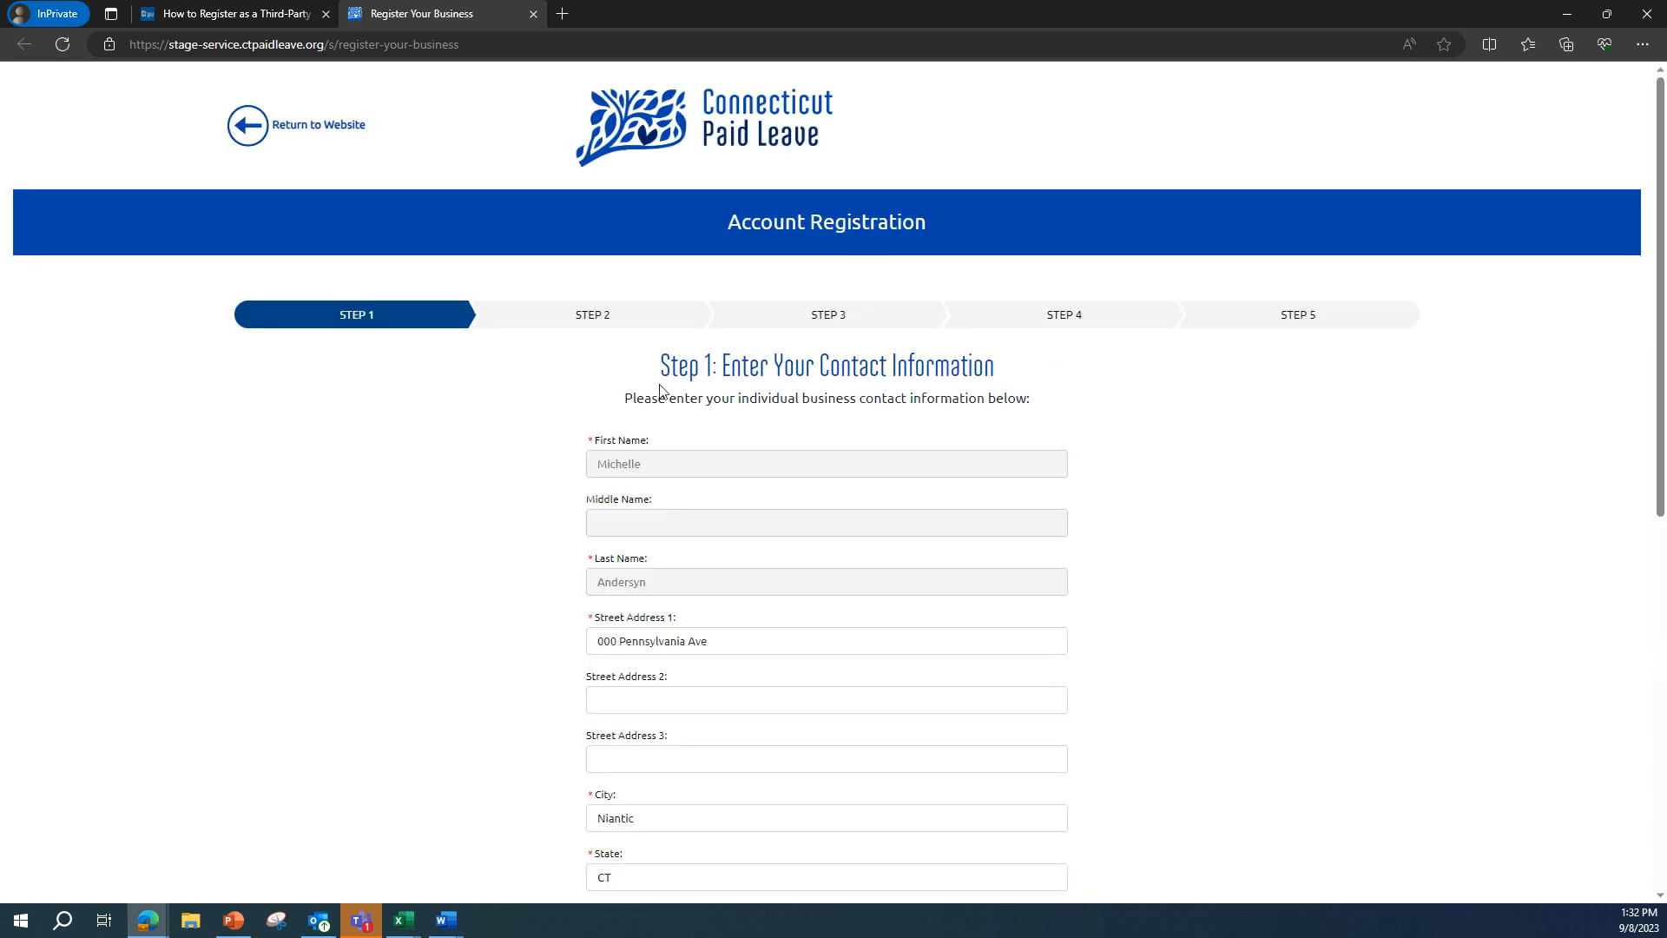
{"action": "scroll", "coordinate": [670, 417], "scroll_direction": "down", "scroll_amount": 4}
{"action": "scroll", "coordinate": [674, 442], "scroll_direction": "down", "scroll_amount": 4}
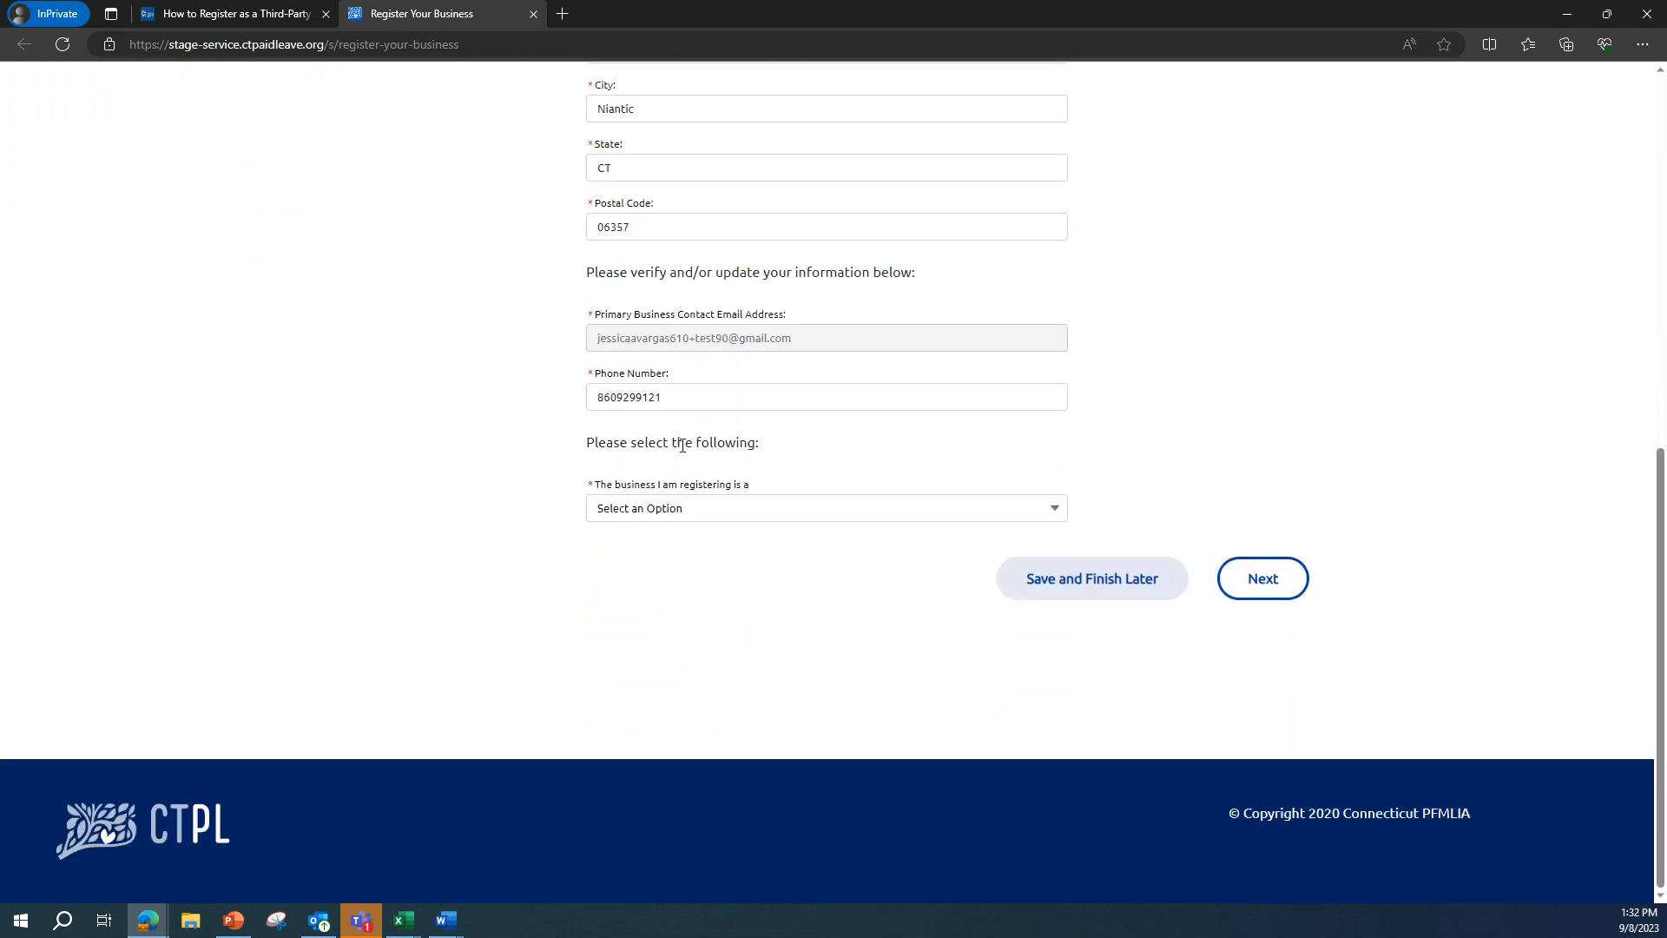
{"action": "left_click", "coordinate": [671, 509]}
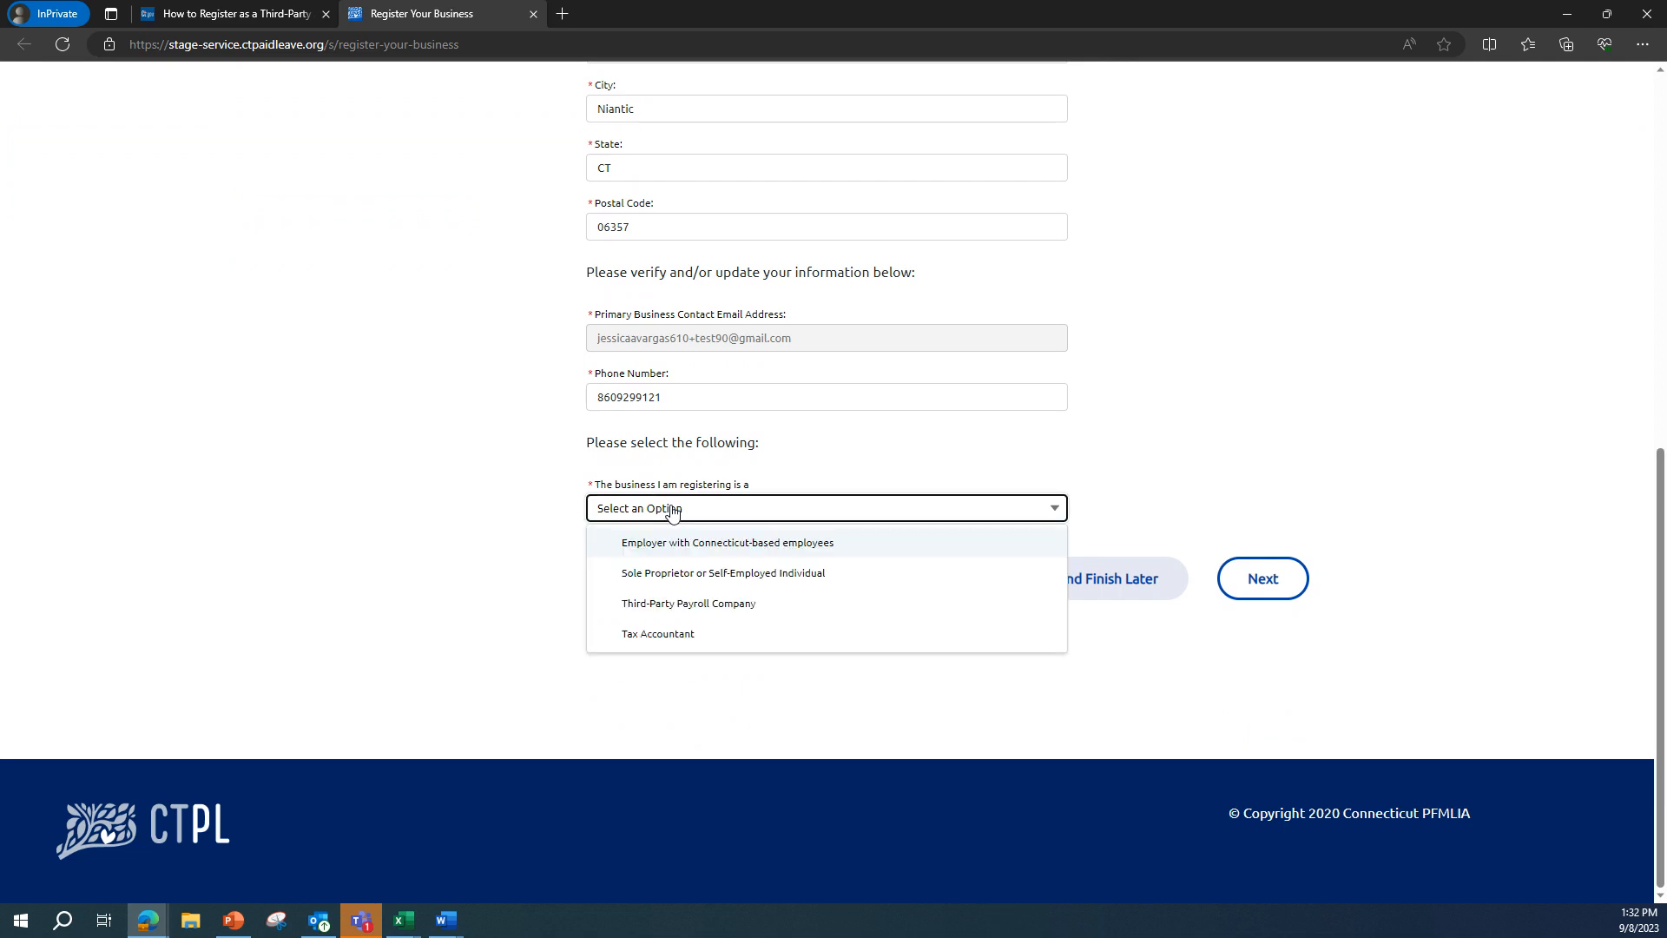
{"action": "left_click", "coordinate": [695, 604]}
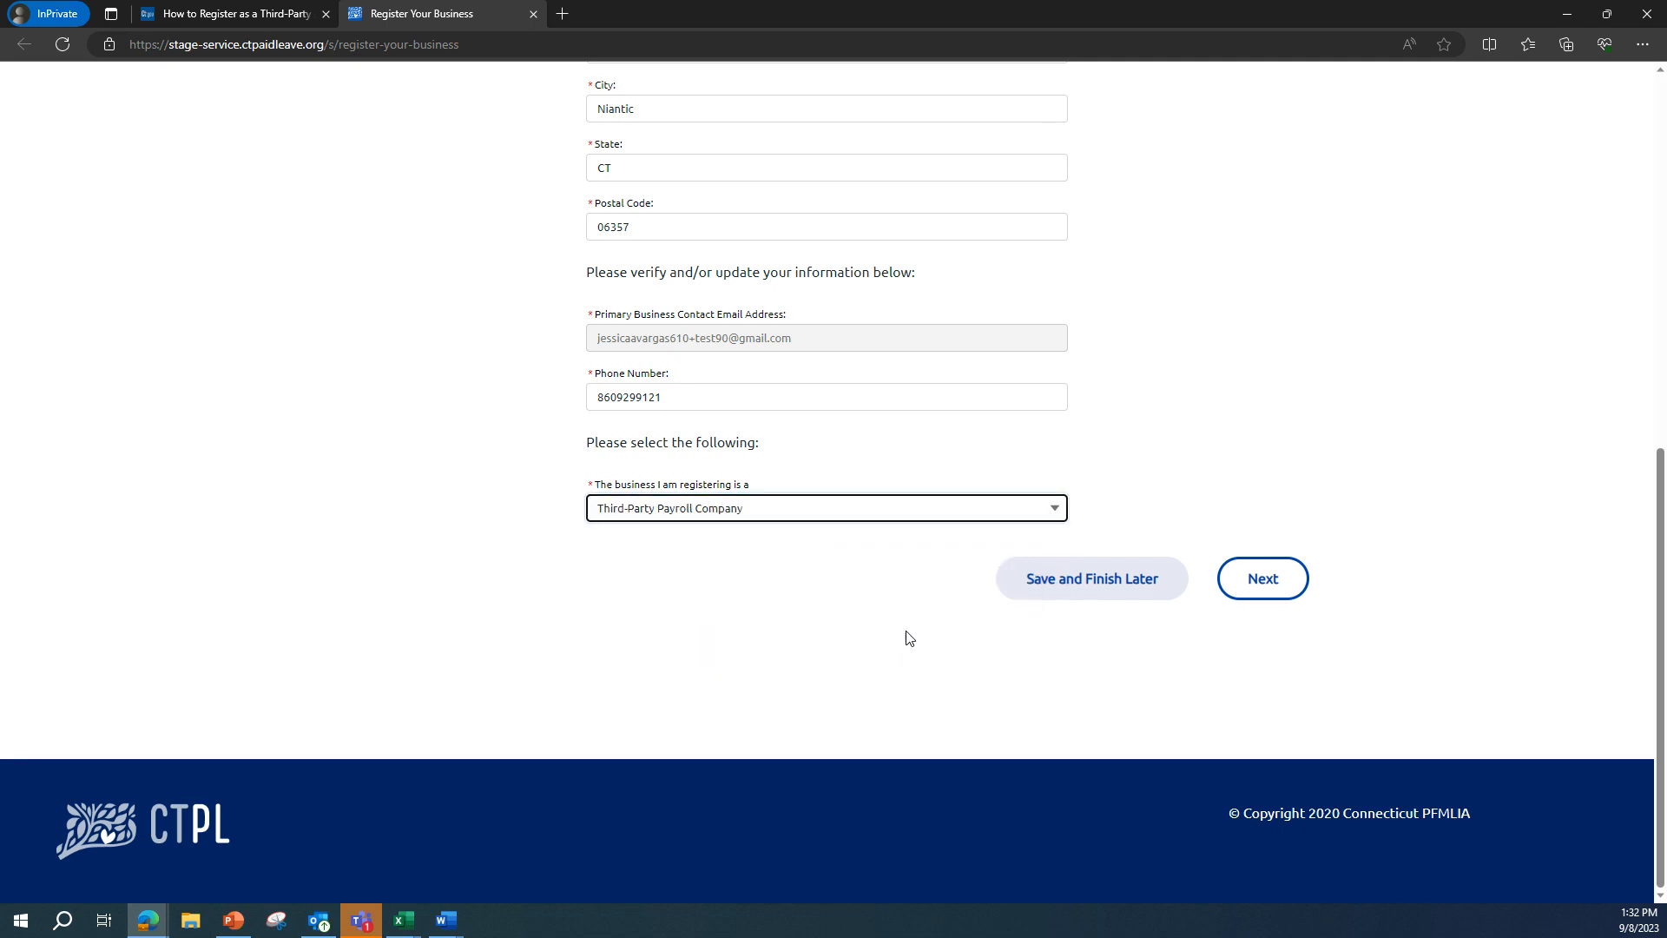
{"action": "left_click", "coordinate": [1272, 584]}
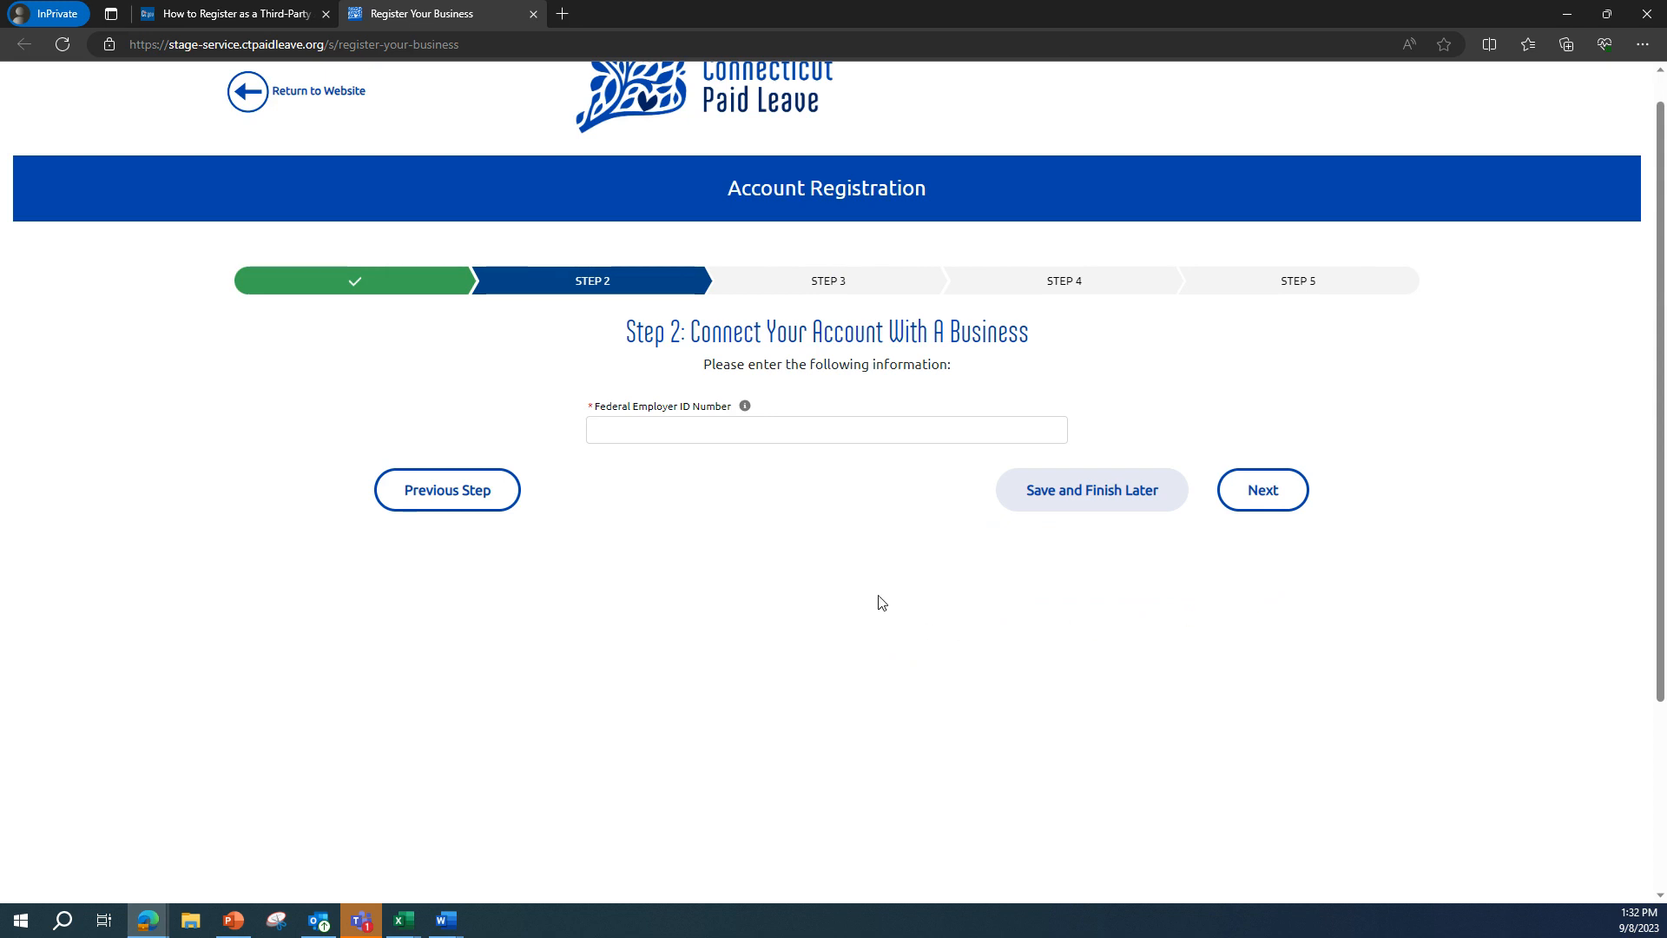
Enter the company's Federal Employer ID Number and load its registered business details
{"action": "left_click", "coordinate": [679, 436]}
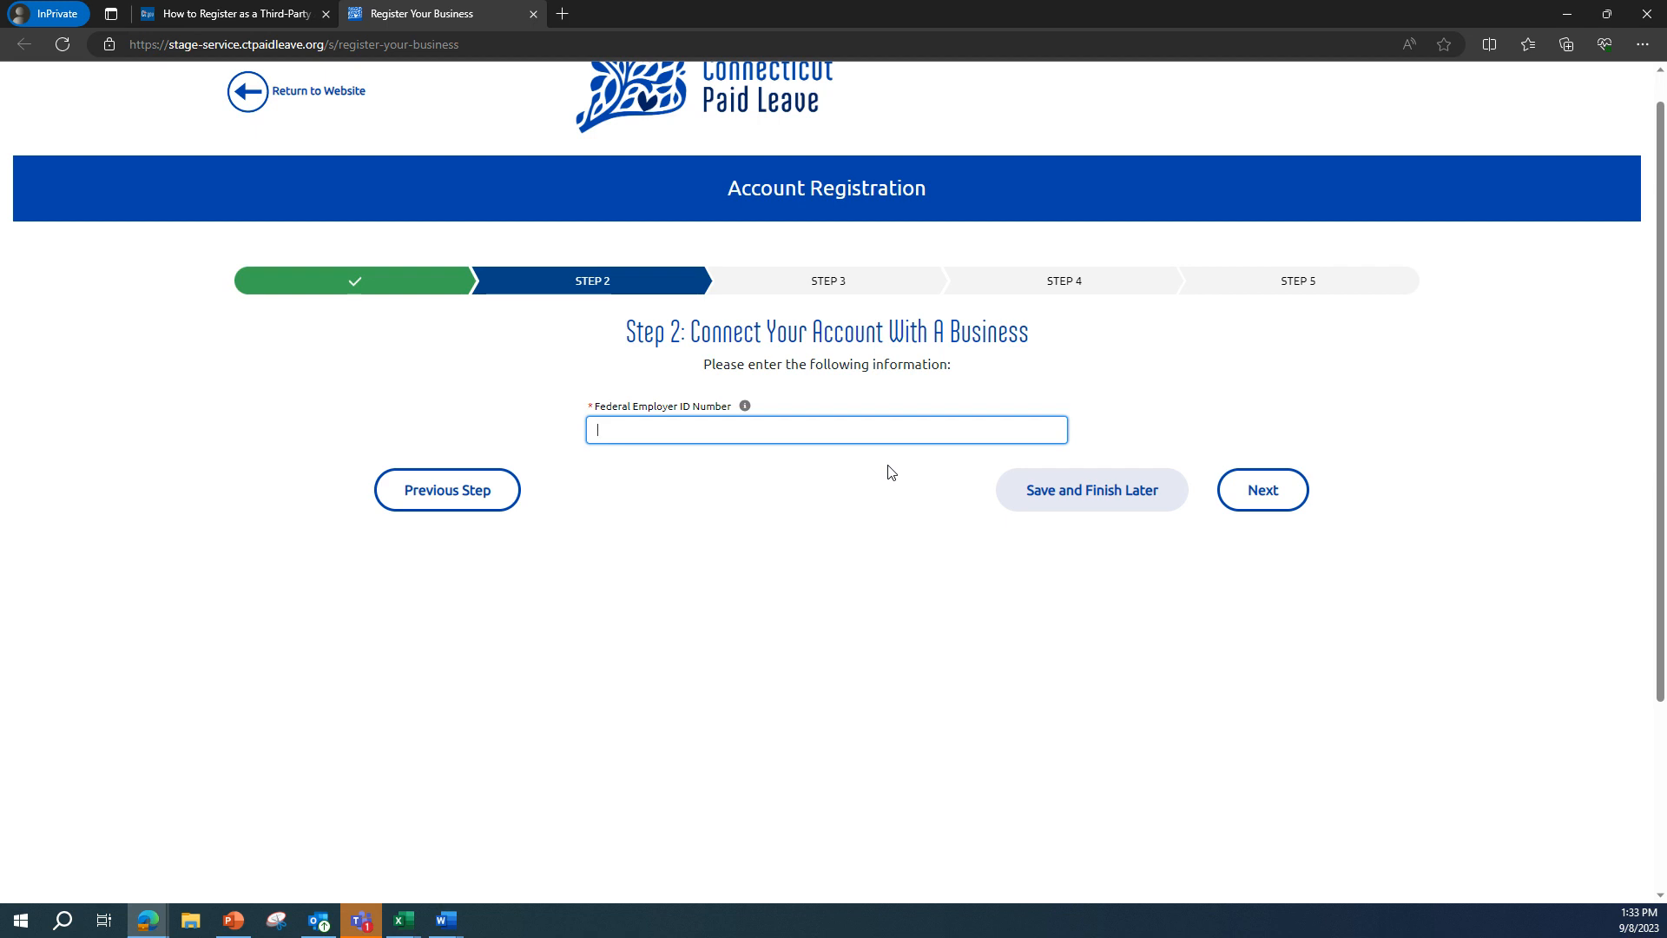
{"action": "type", "text": "00"}
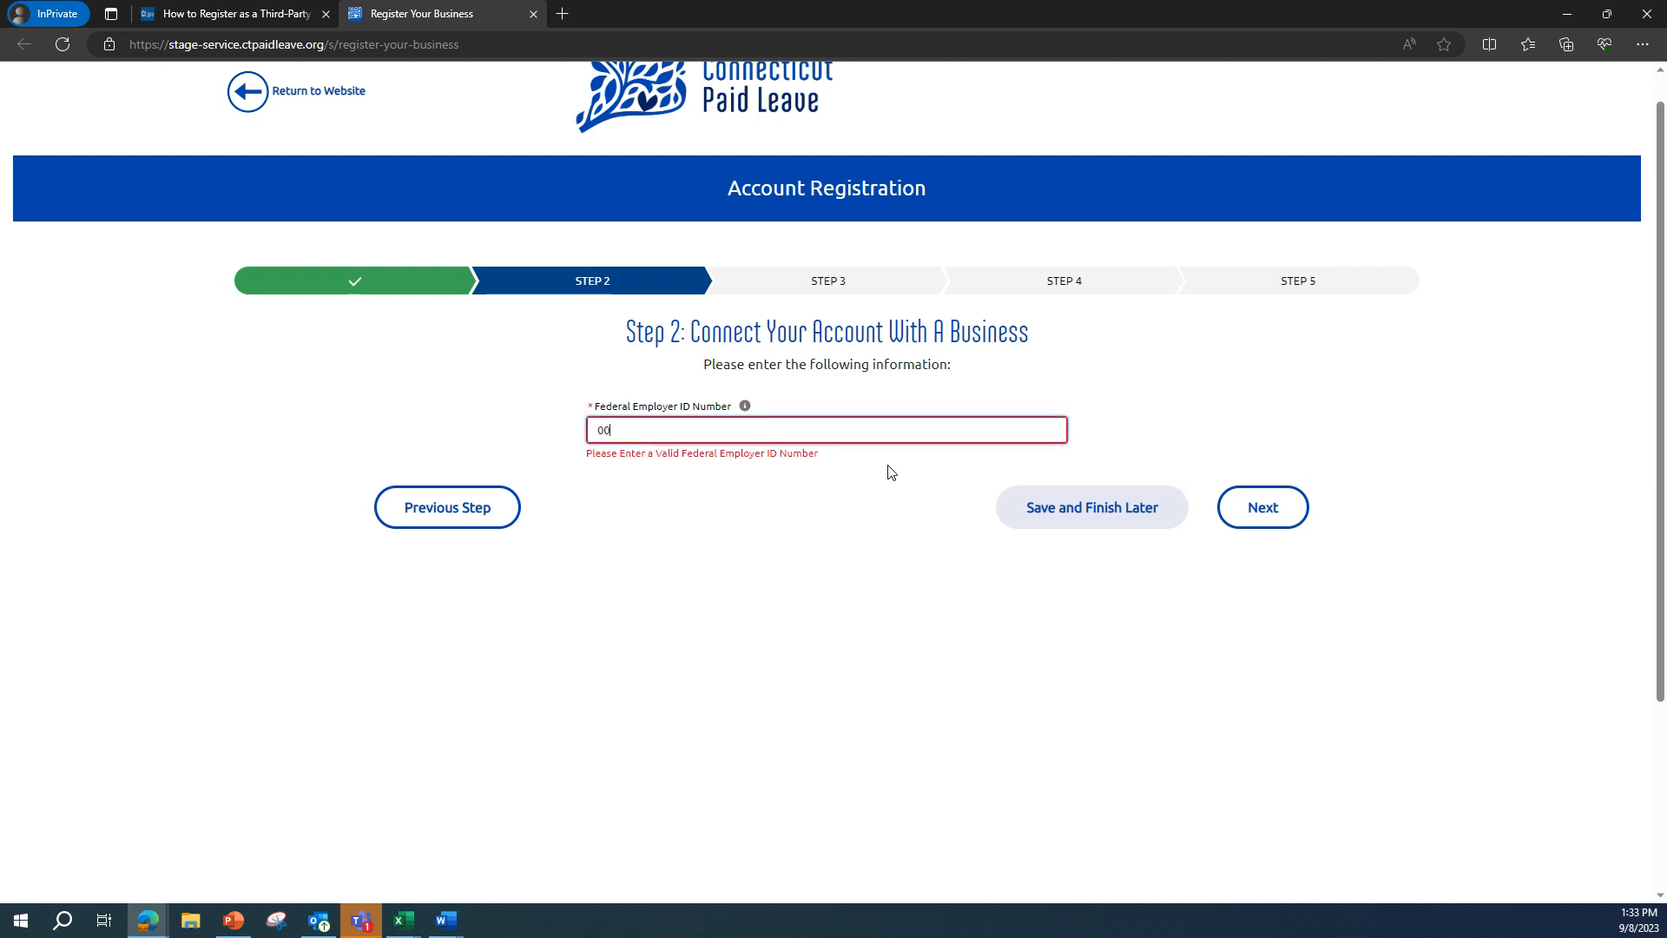
{"action": "type", "text": "-1111111"}
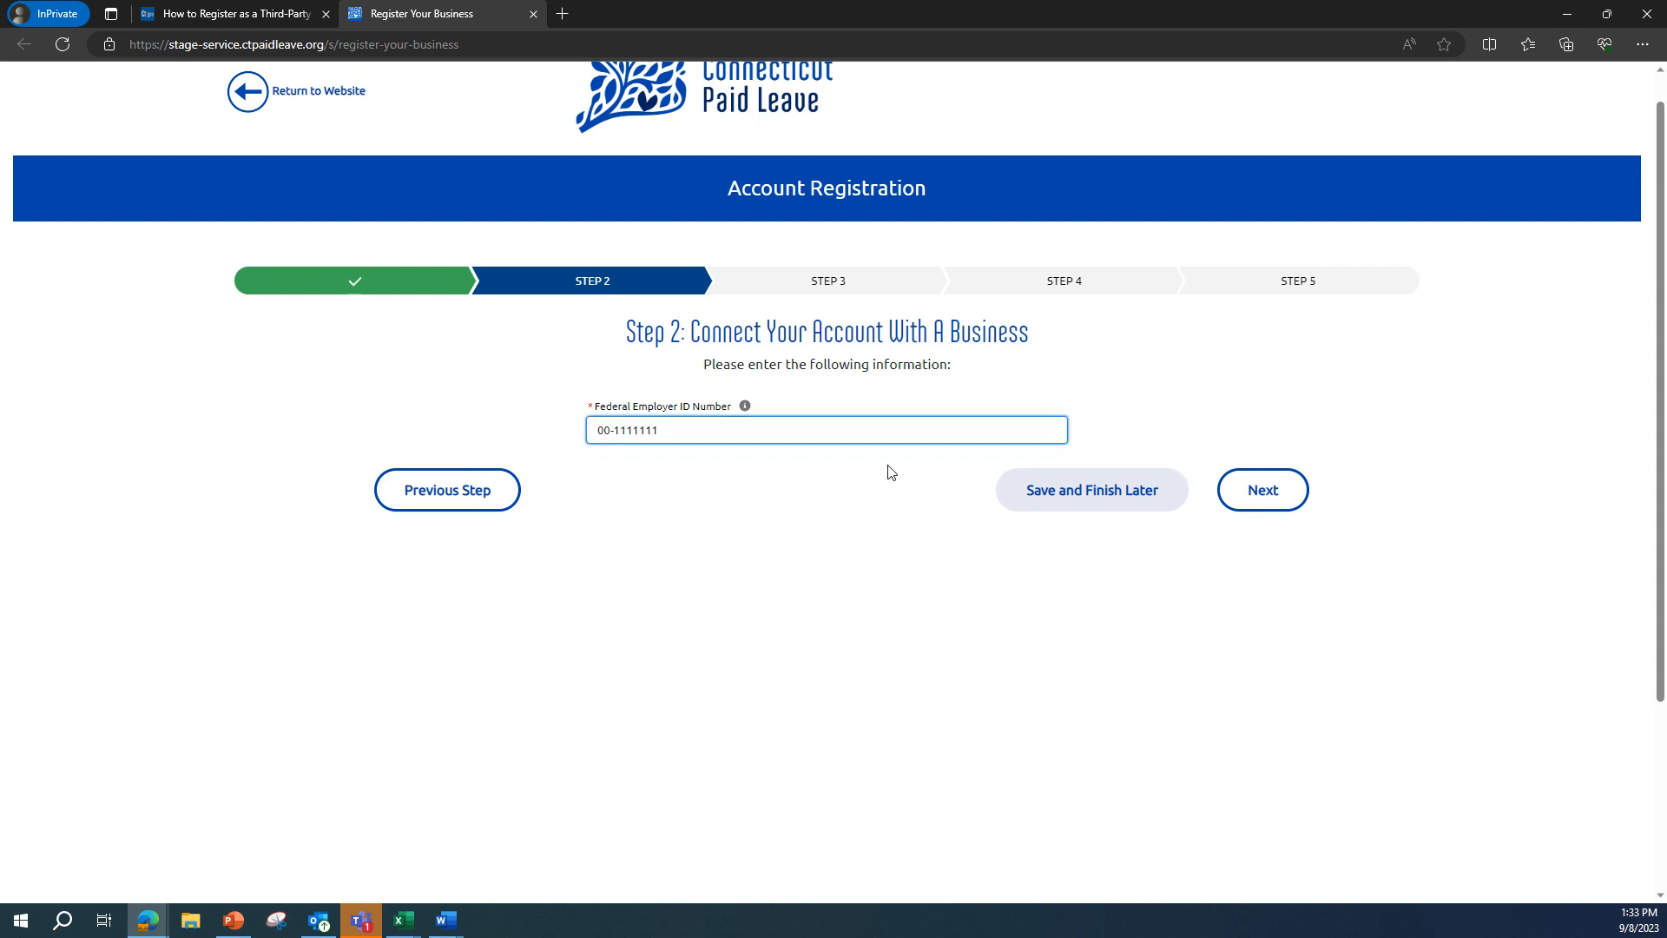
{"action": "left_click", "coordinate": [1231, 498]}
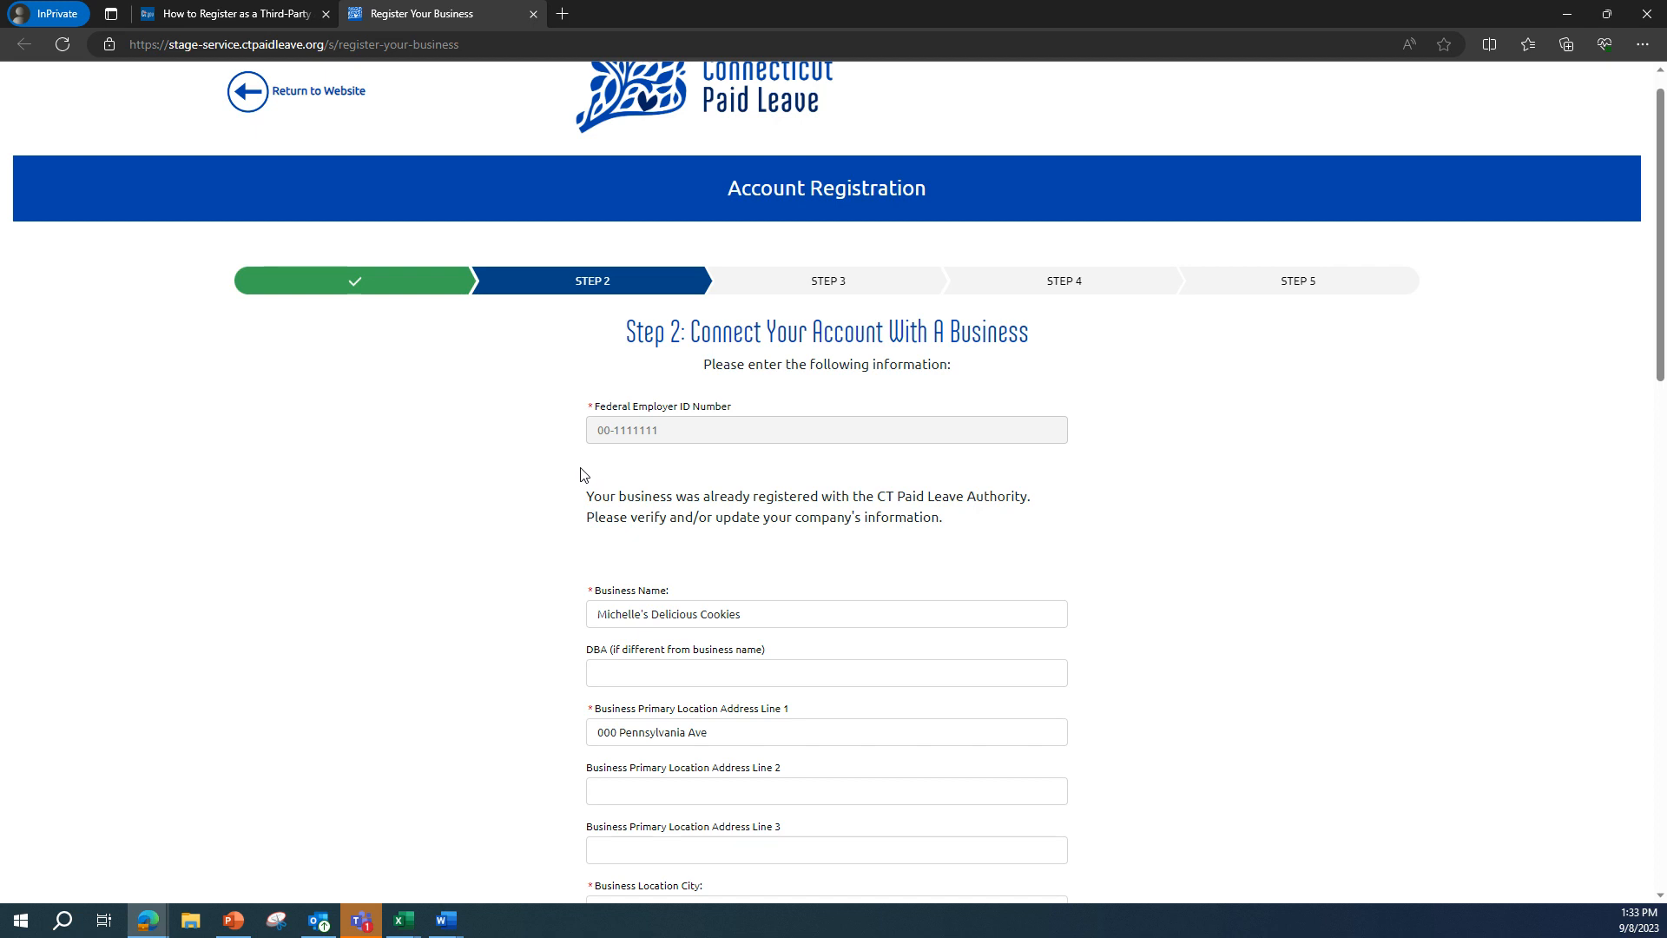
Answer No to a different mailing address, leaving optional State Tax ID and contact fields blank
{"action": "scroll", "coordinate": [580, 474], "scroll_direction": "down", "scroll_amount": 4}
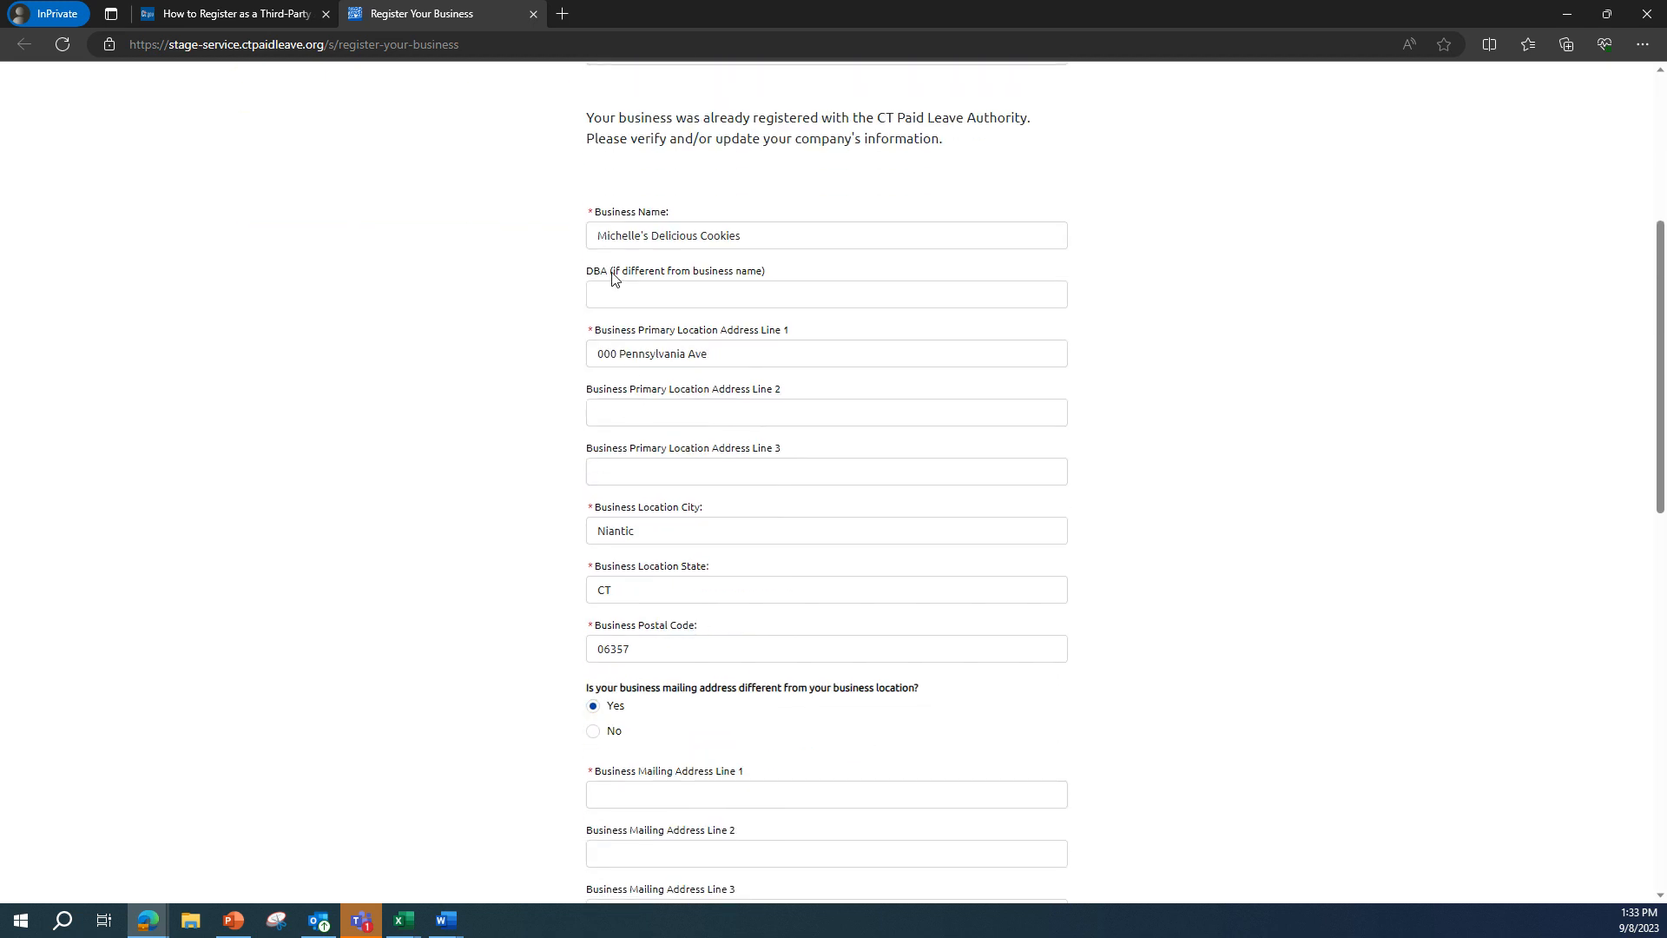
{"action": "scroll", "coordinate": [621, 287], "scroll_direction": "down", "scroll_amount": 4}
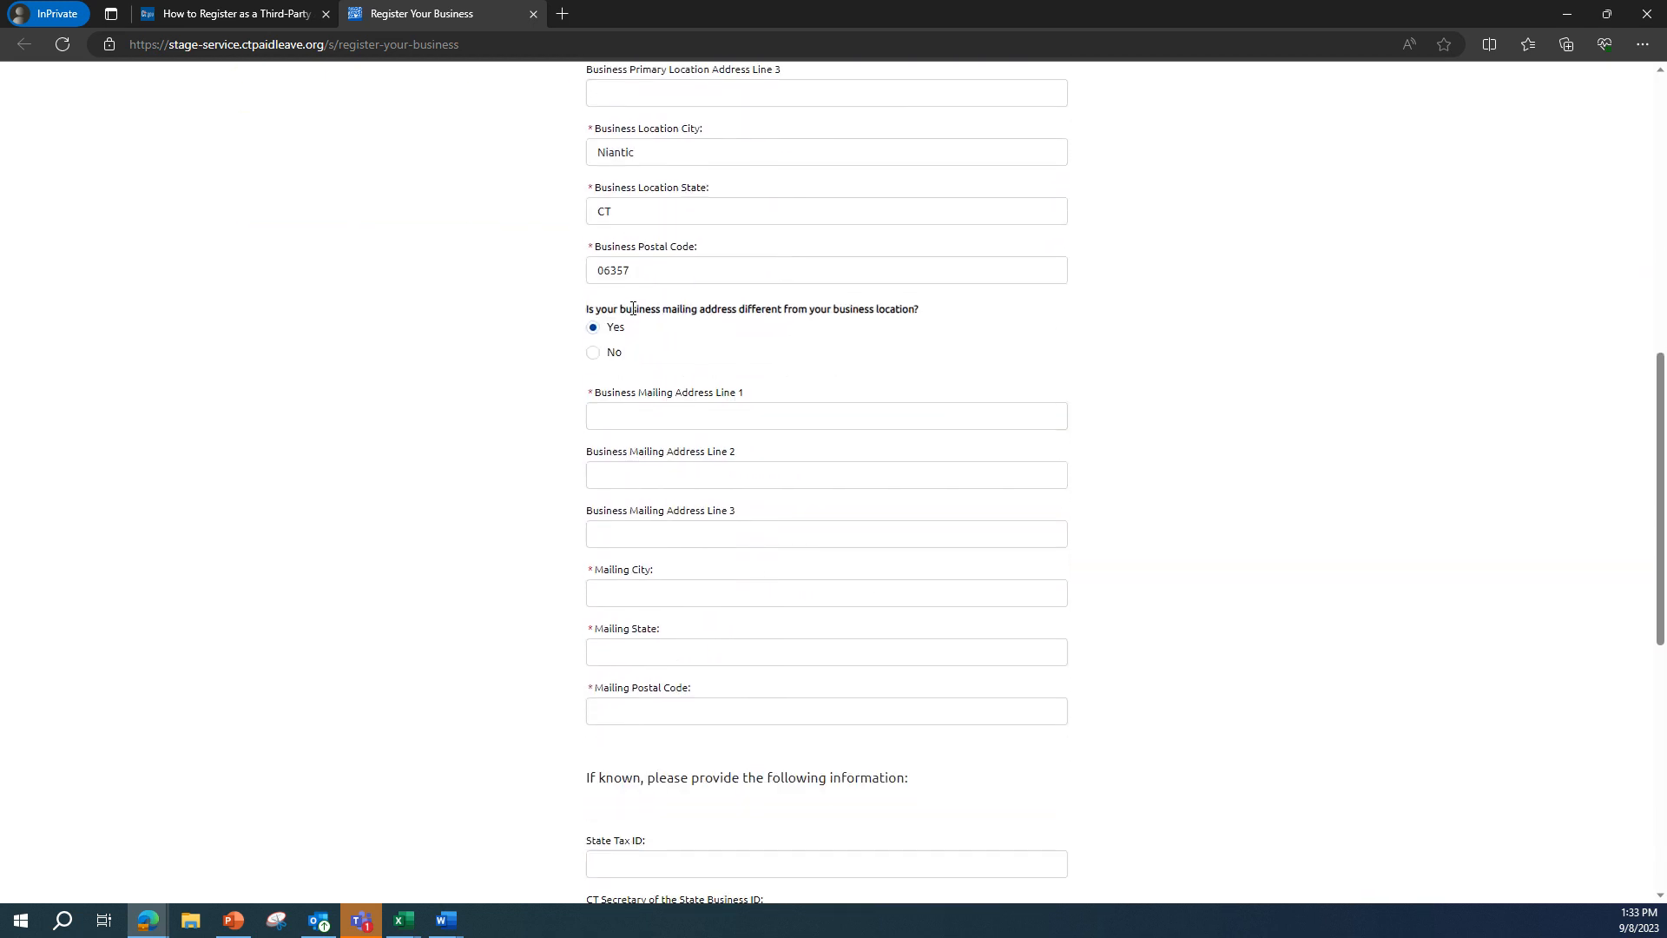
{"action": "left_click", "coordinate": [596, 353]}
{"action": "scroll", "coordinate": [685, 382], "scroll_direction": "down", "scroll_amount": 4}
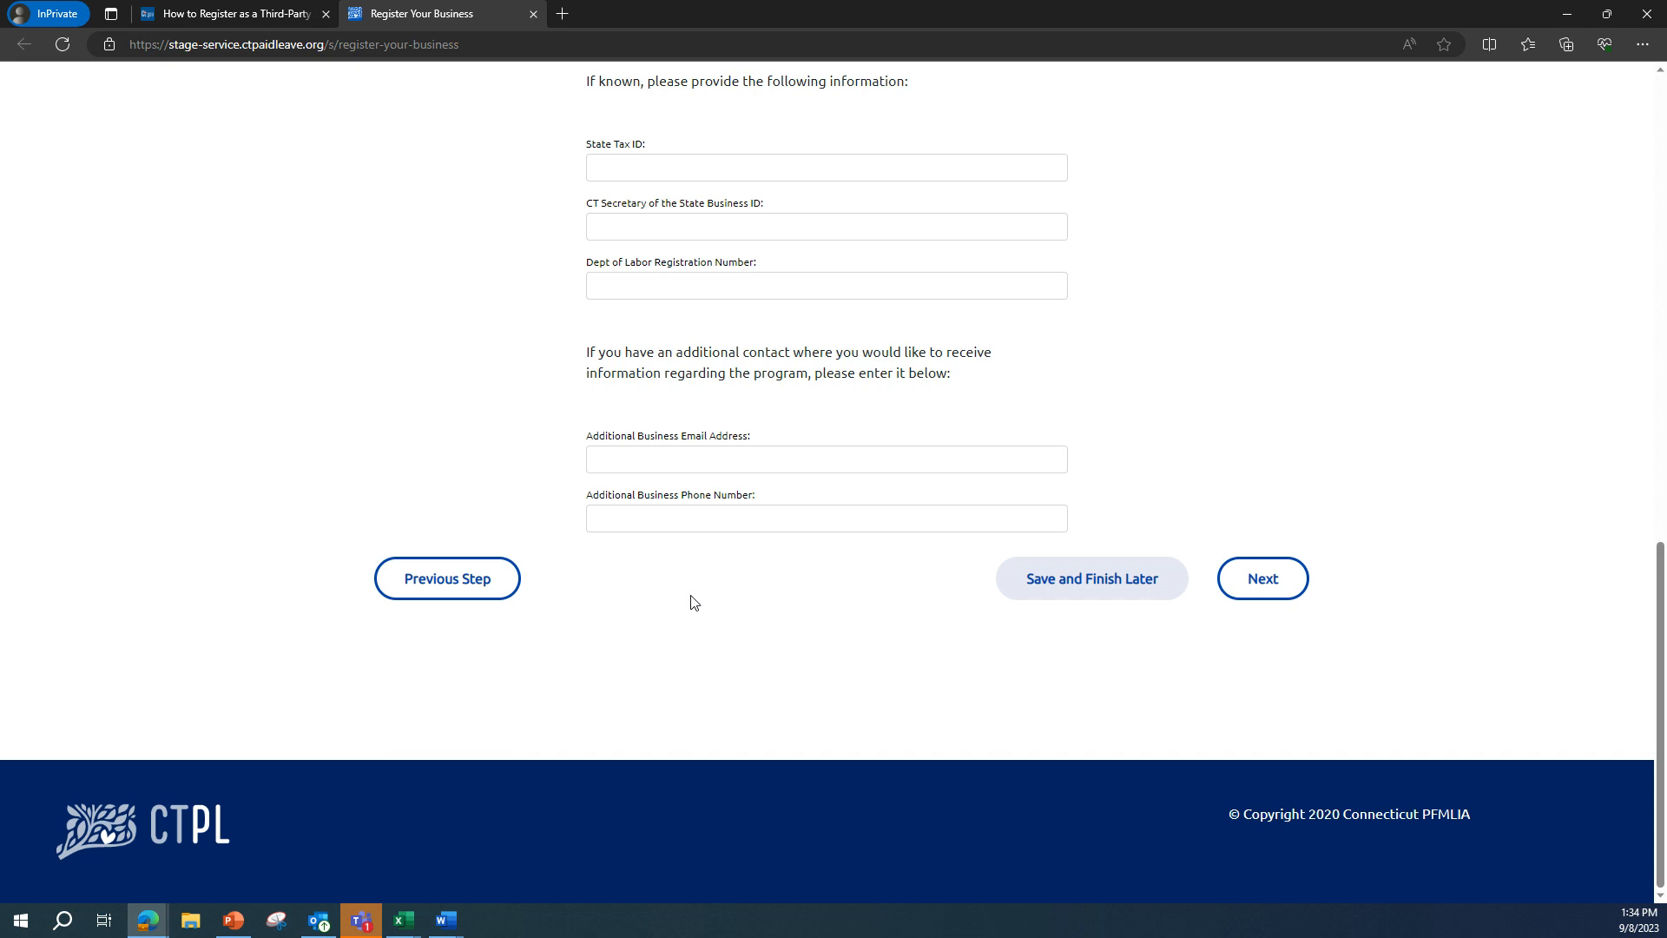
{"action": "left_click", "coordinate": [1035, 582]}
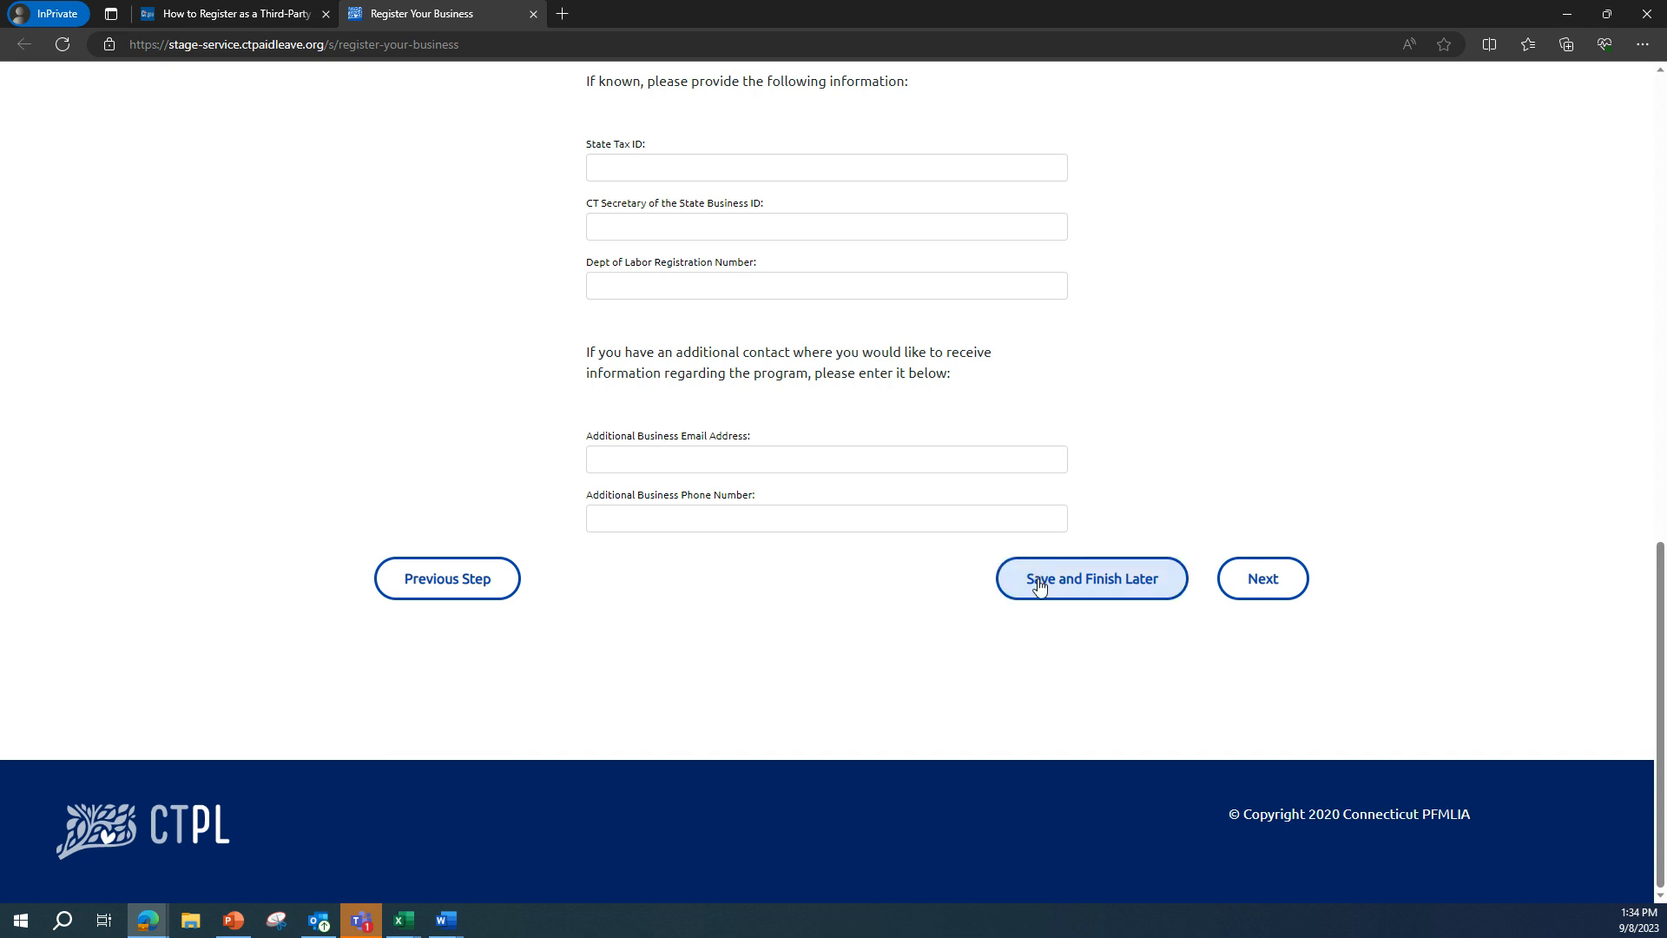
Move to Step 3 Acknowledgement and tick the 'I am authorized' confirmation box
{"action": "left_click", "coordinate": [1280, 580]}
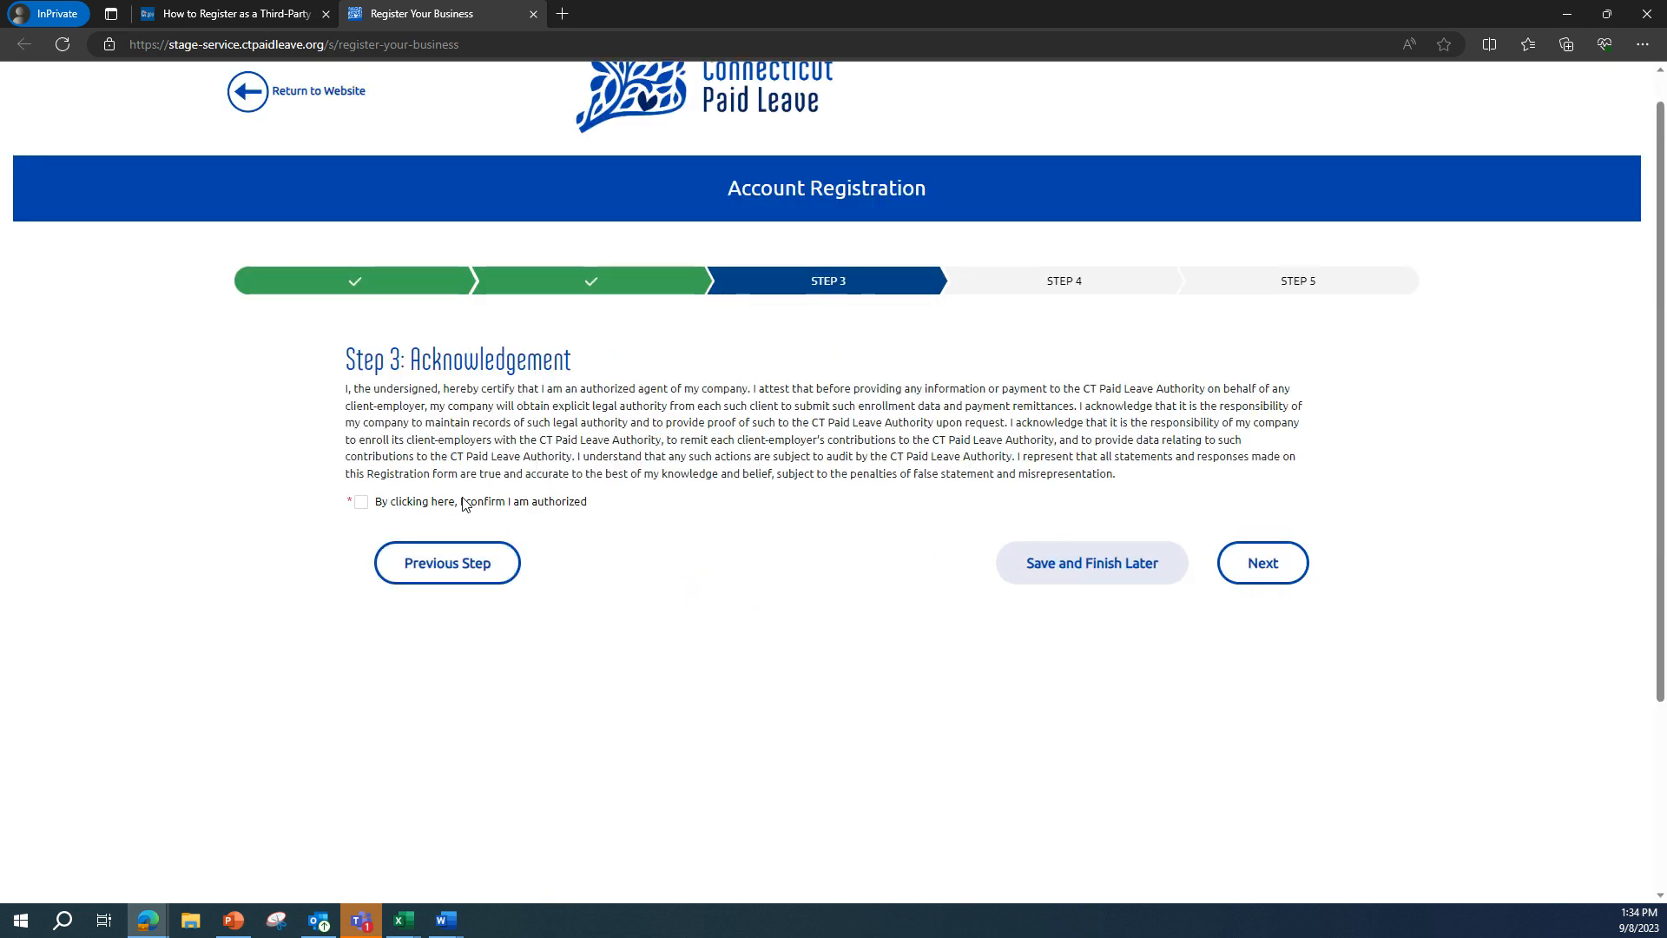
{"action": "left_click", "coordinate": [363, 504]}
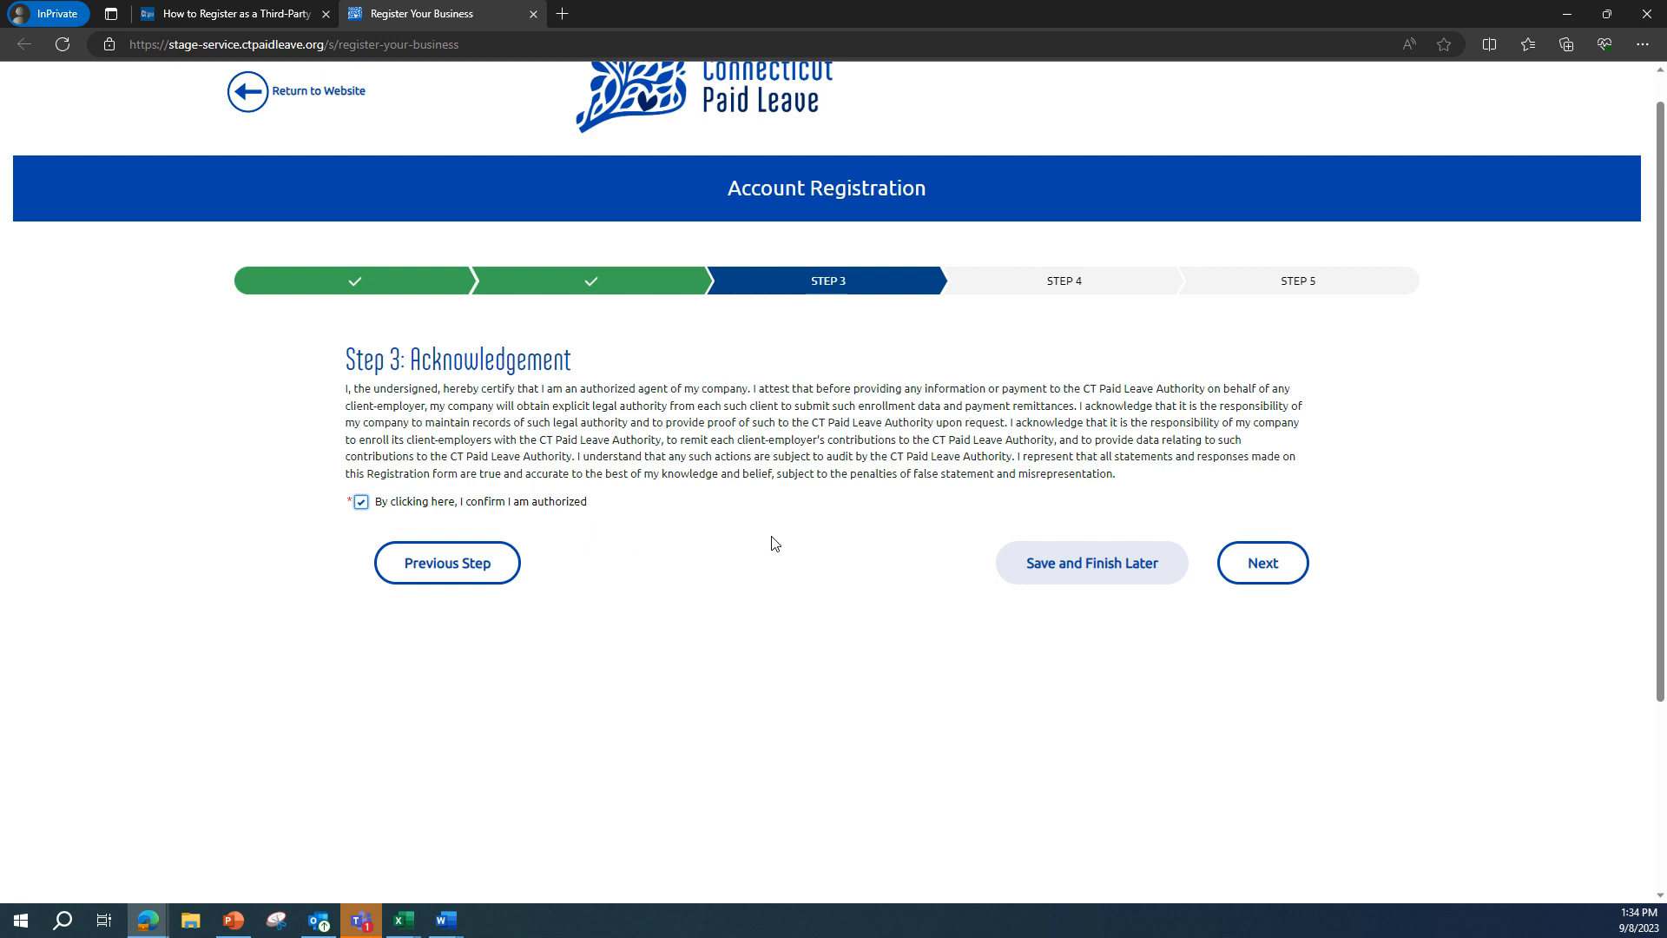
At Step 4, set 'add additional users' to No and continue to the Step 5 review
{"action": "left_click", "coordinate": [1277, 570]}
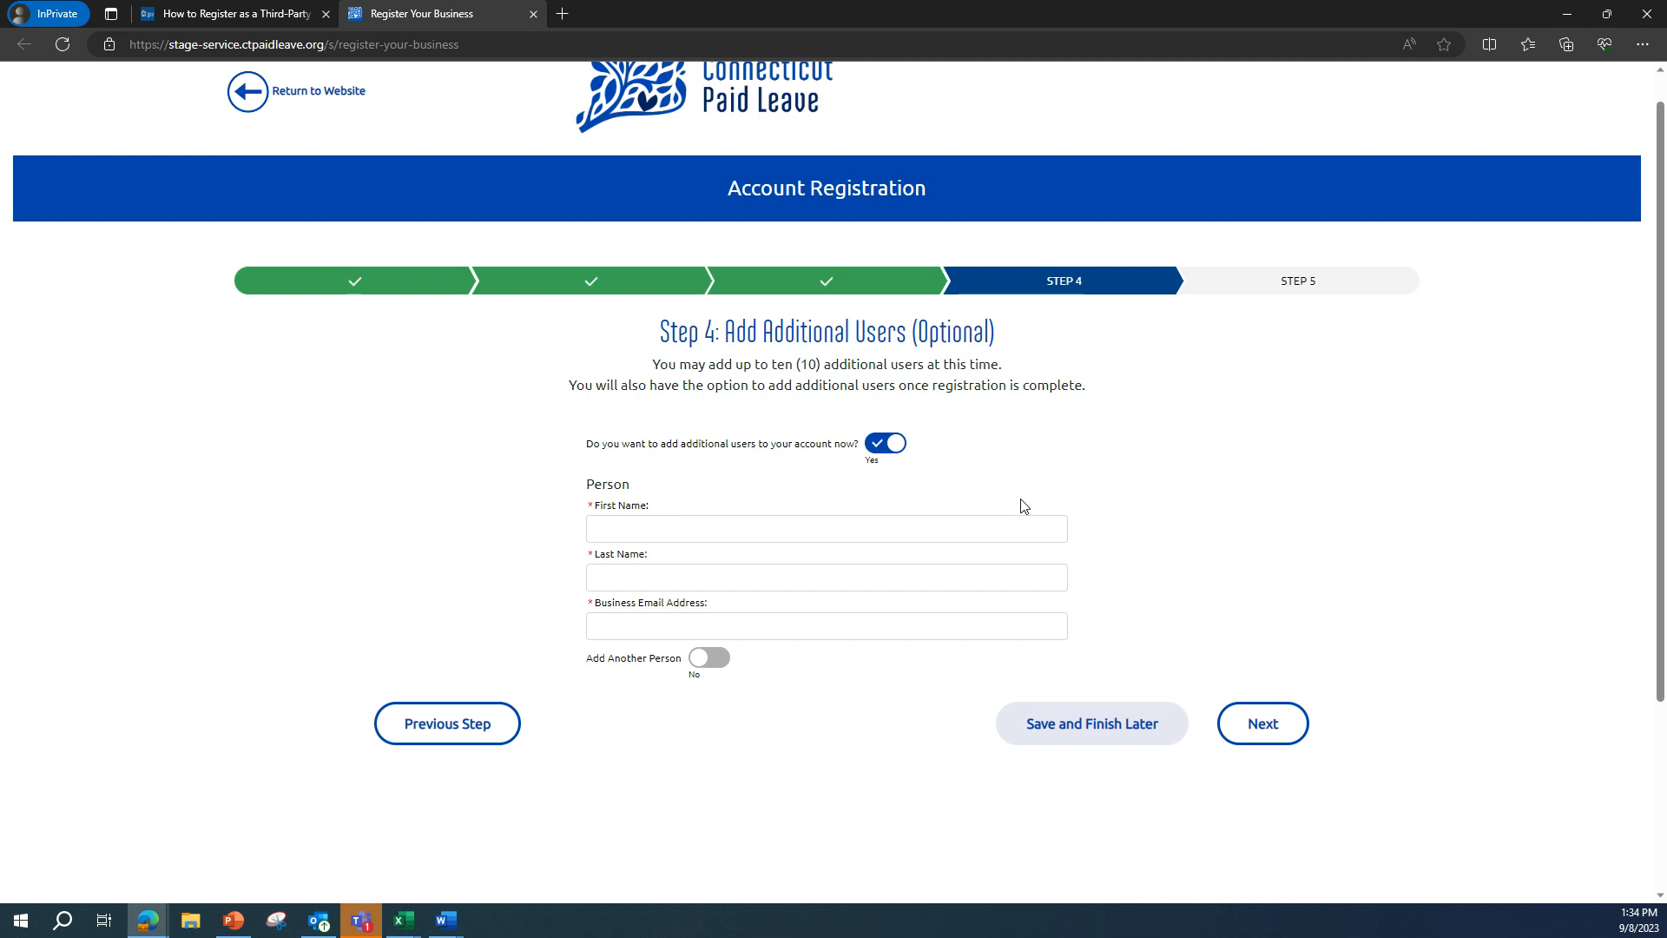
{"action": "left_click", "coordinate": [900, 449]}
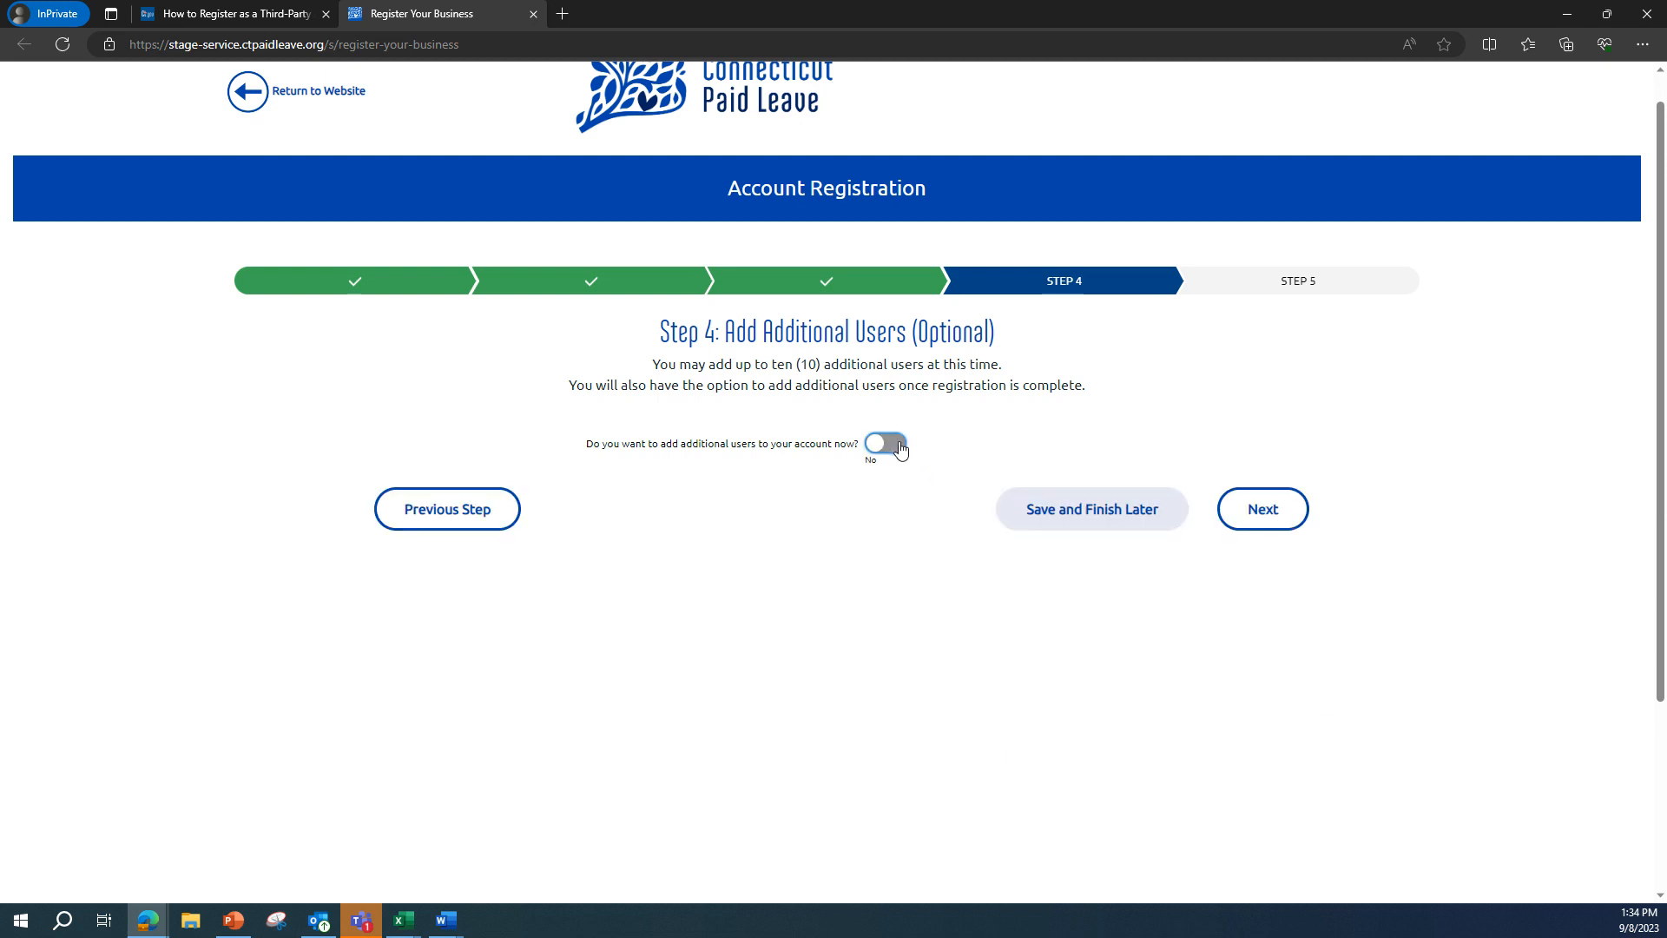
{"action": "left_click", "coordinate": [1271, 521]}
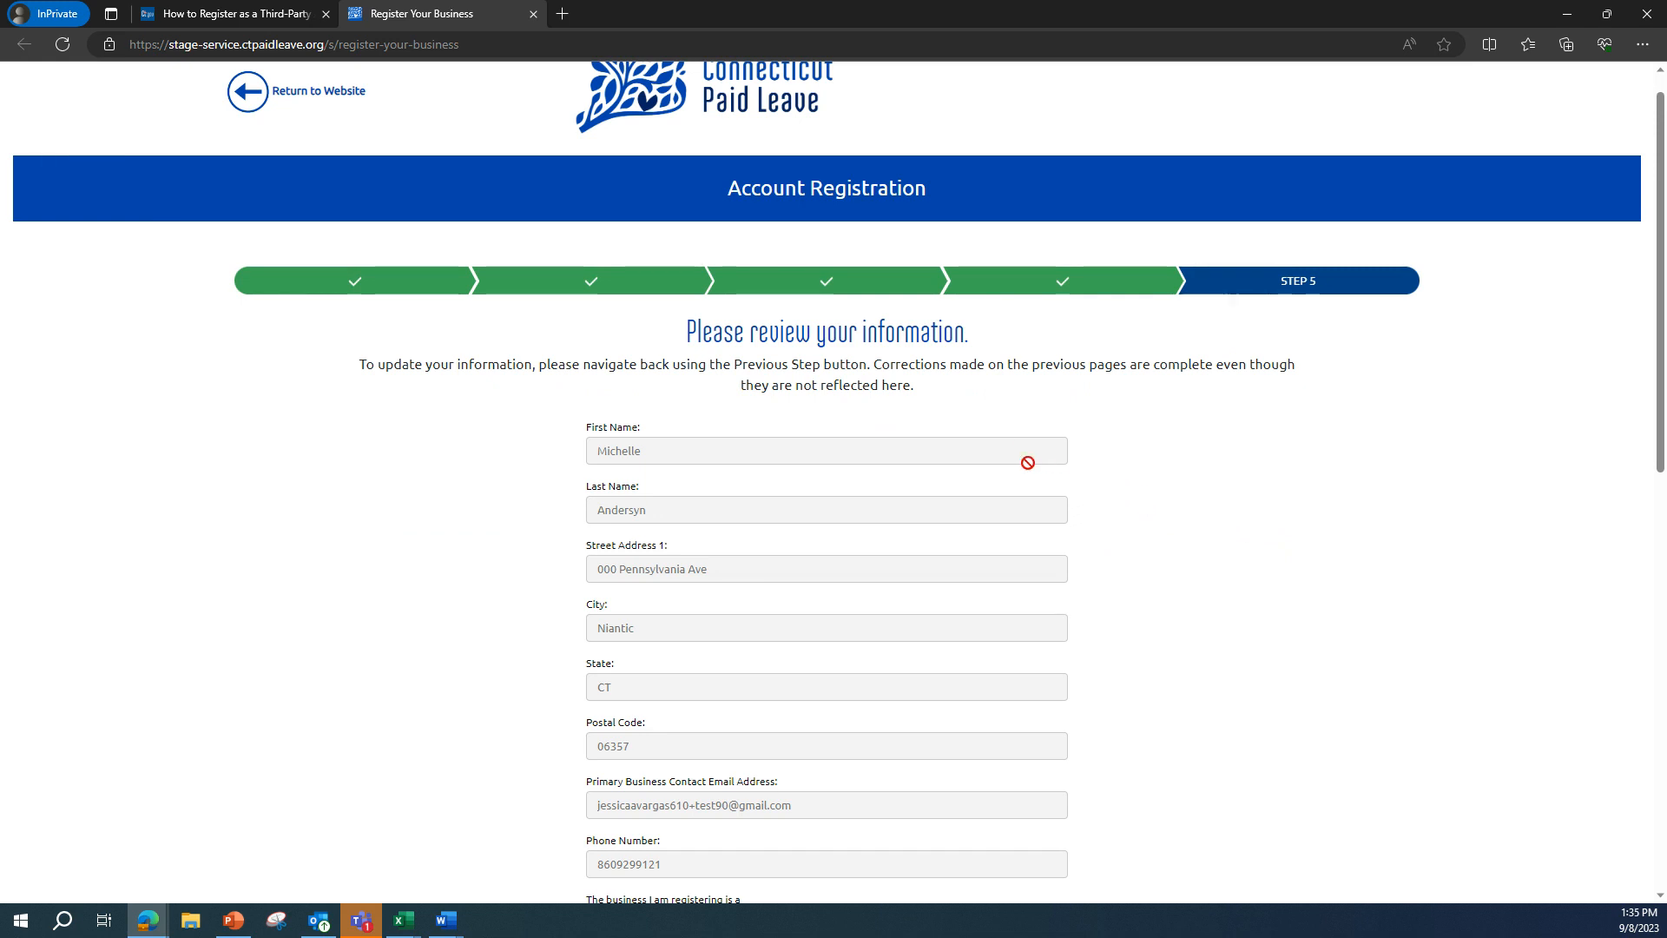
Check the Step 5 contact and business details, then submit the registration
{"action": "scroll", "coordinate": [940, 475], "scroll_direction": "down", "scroll_amount": 3}
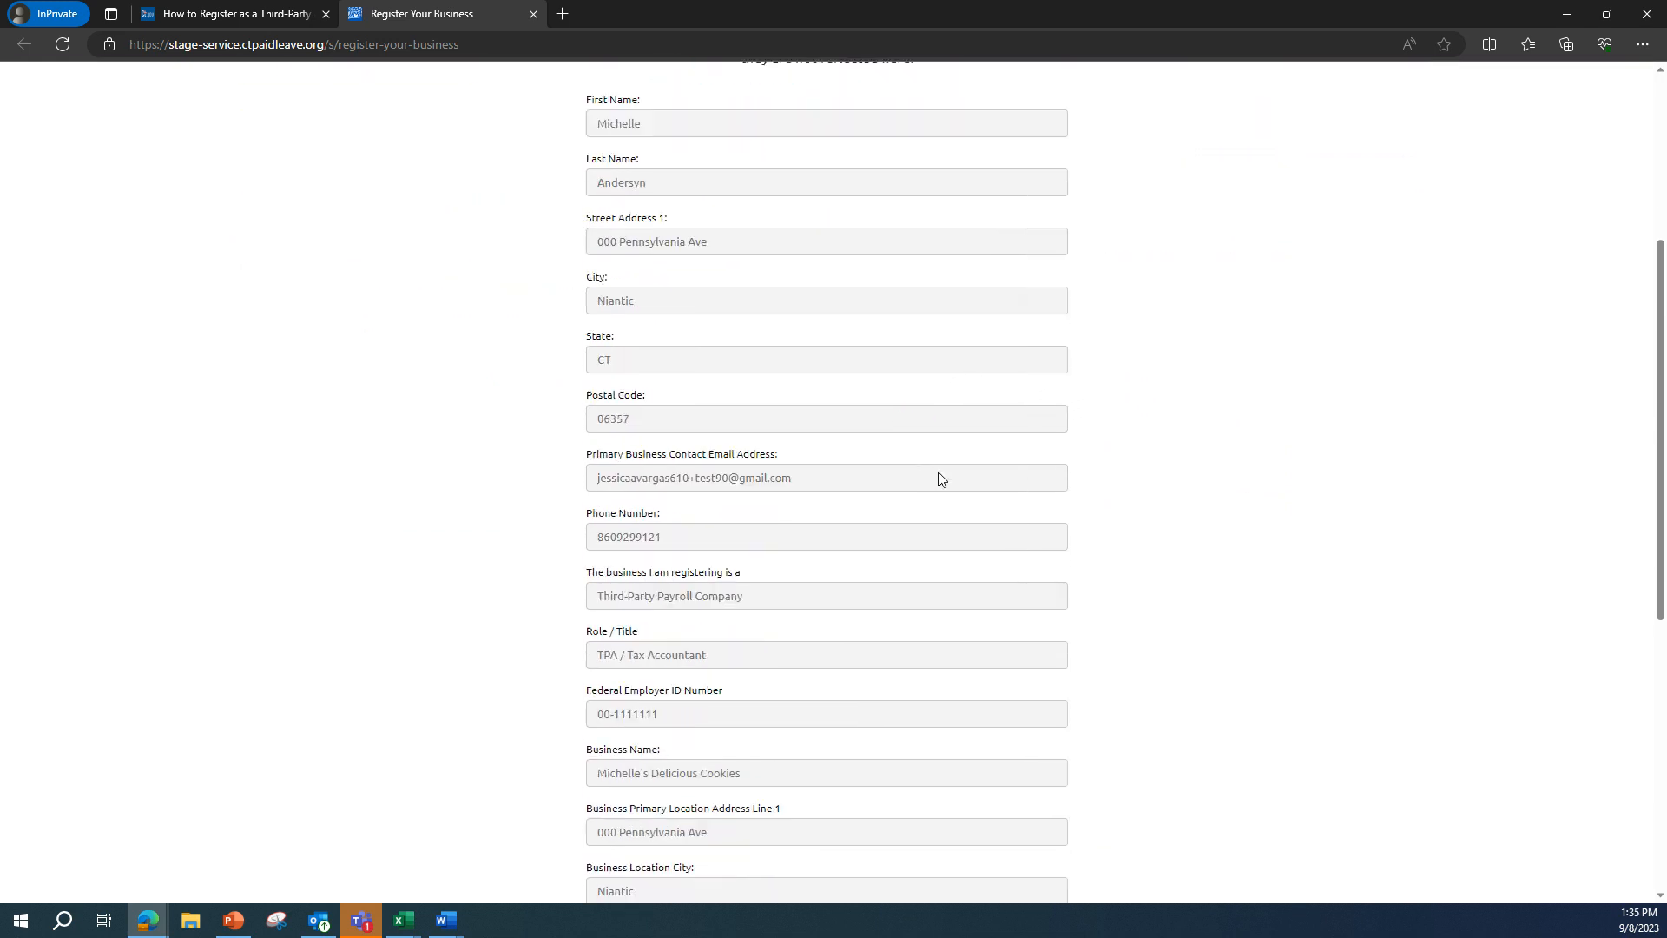
{"action": "scroll", "coordinate": [940, 475], "scroll_direction": "down", "scroll_amount": 3}
{"action": "scroll", "coordinate": [951, 445], "scroll_direction": "down", "scroll_amount": 3}
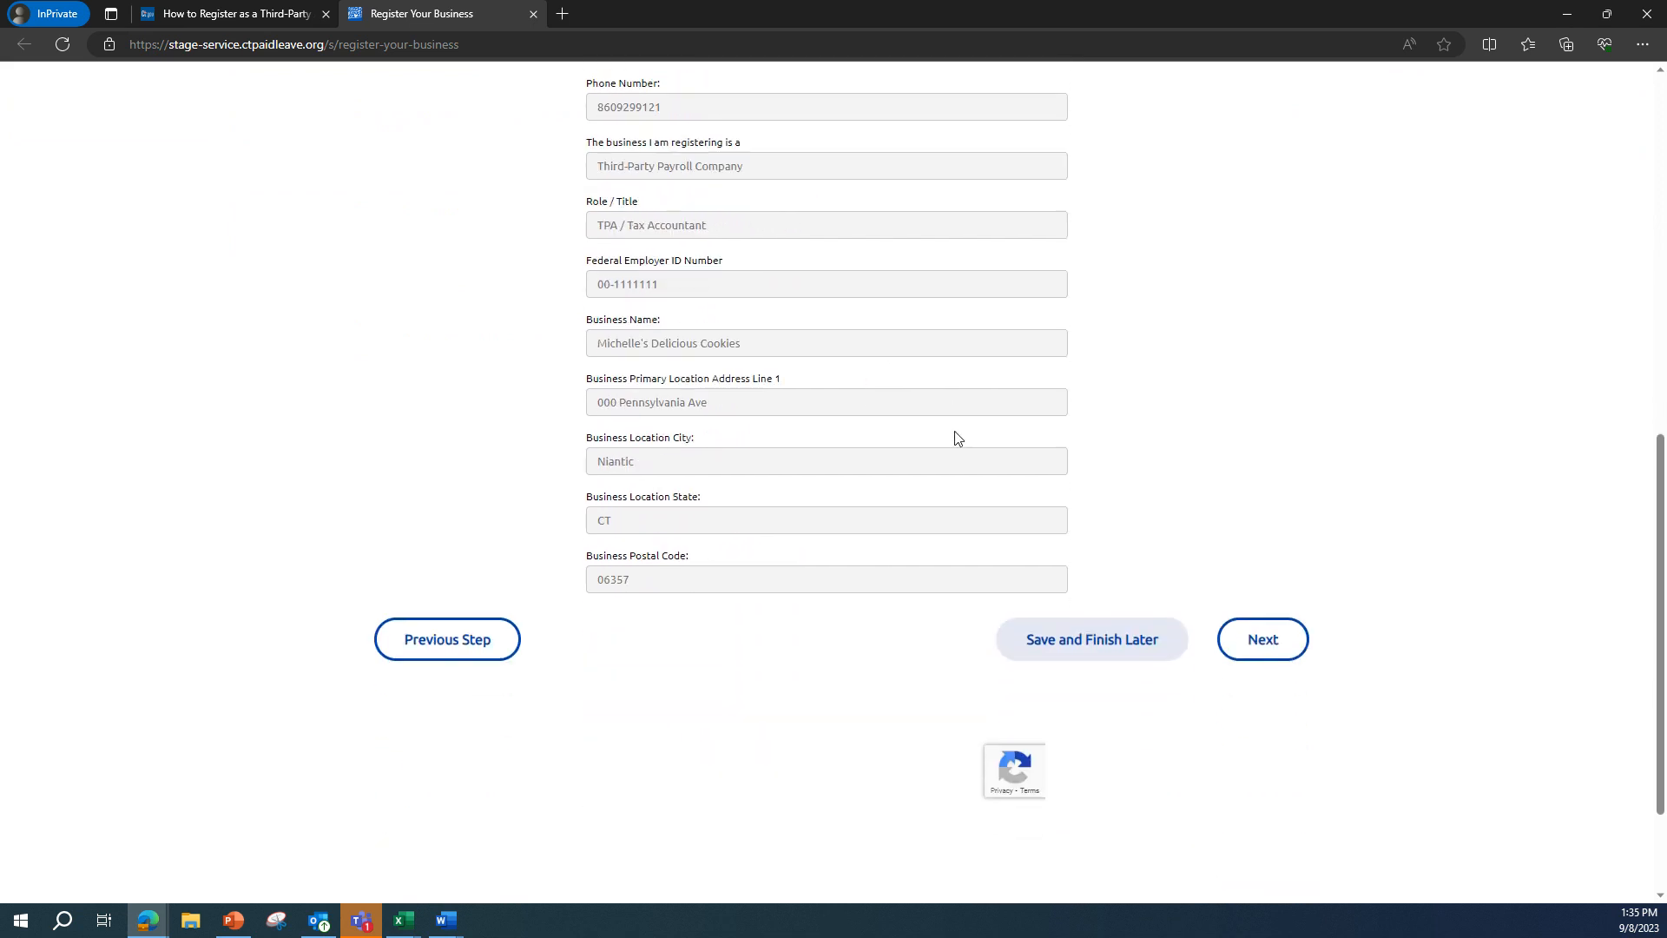
{"action": "scroll", "coordinate": [955, 433], "scroll_direction": "down", "scroll_amount": 2}
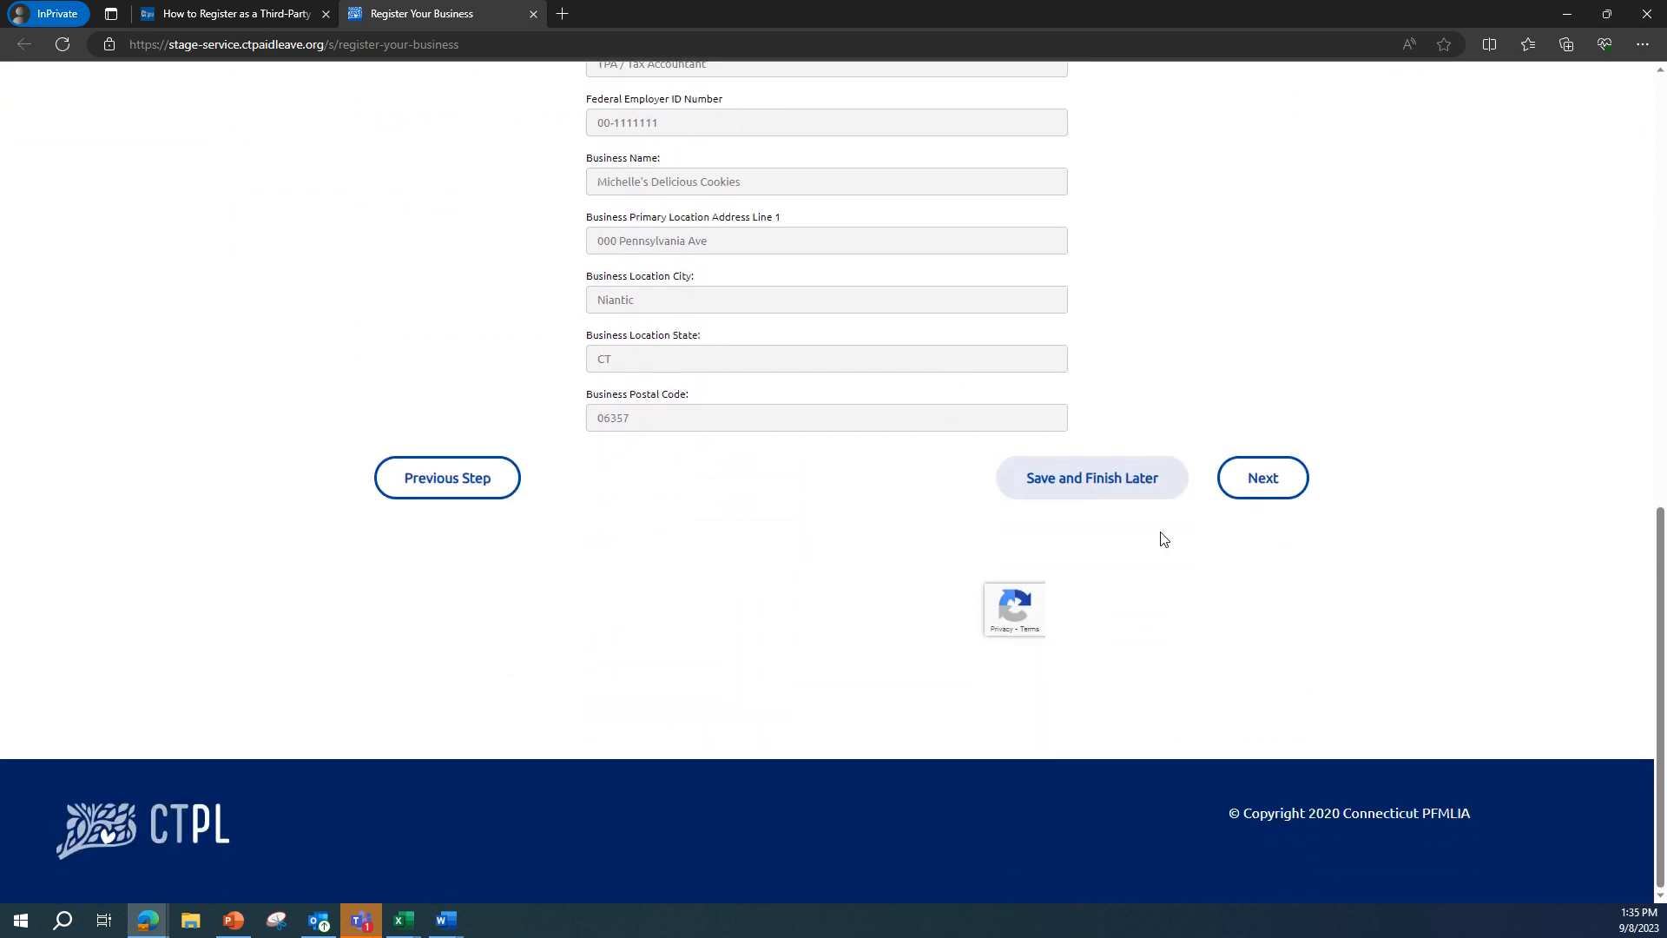
{"action": "left_click", "coordinate": [1276, 488]}
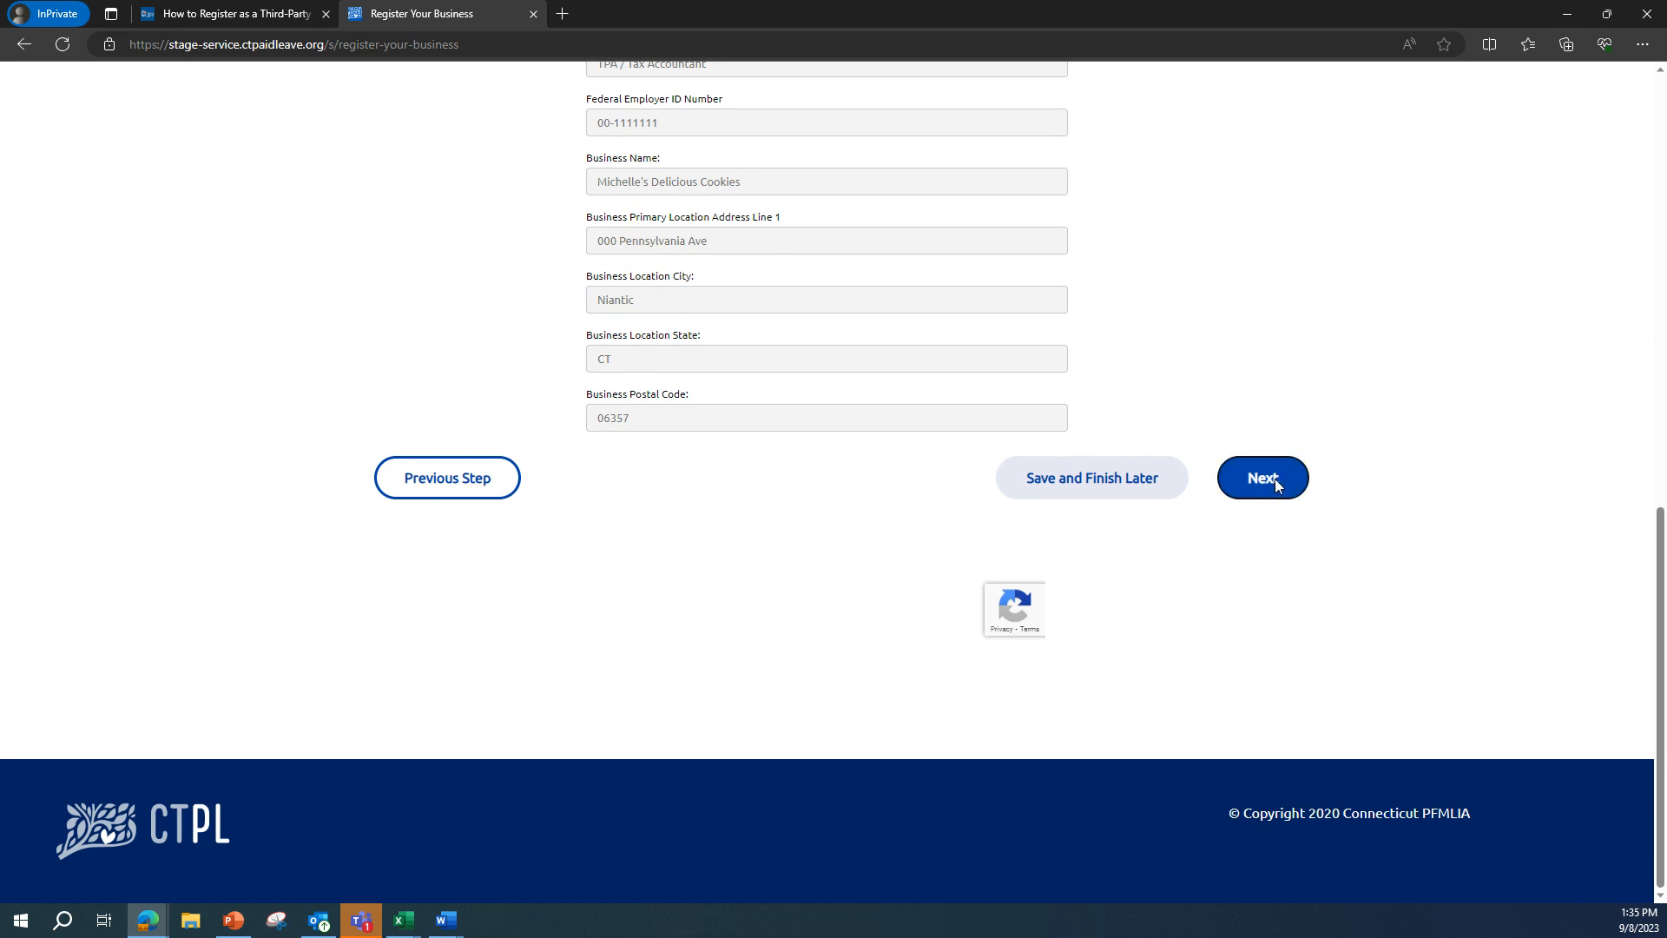